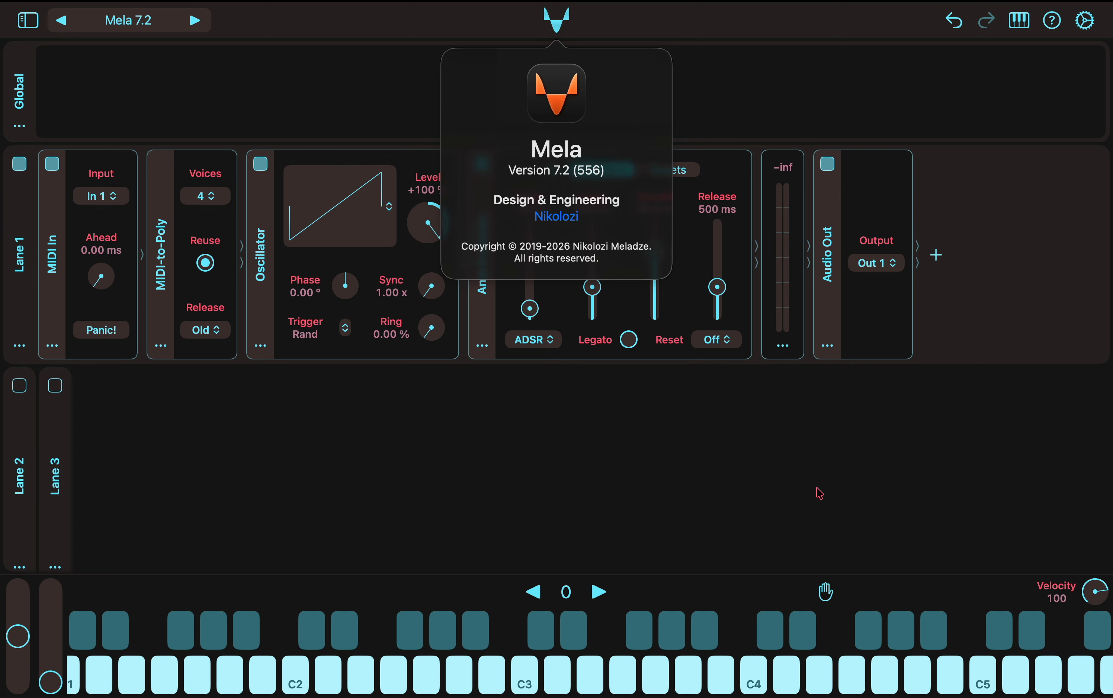
- Nest Lane 1's Oscillator in a Group and unnest it again
click(819, 493)
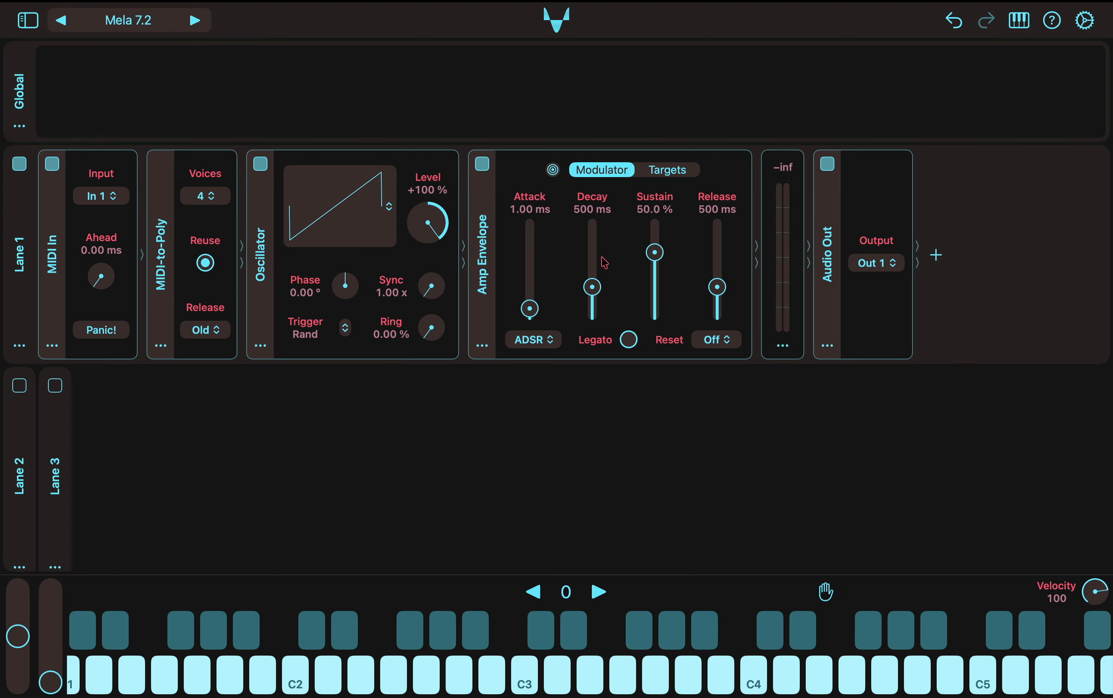
click(395, 686)
click(260, 345)
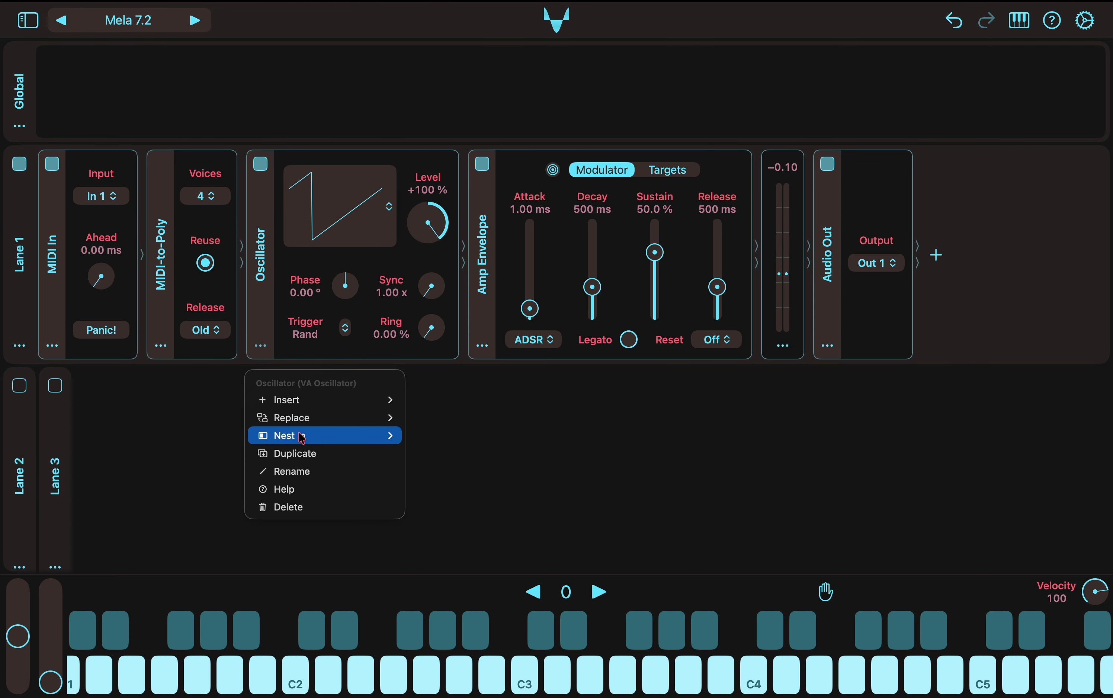
mouse_move(282, 440)
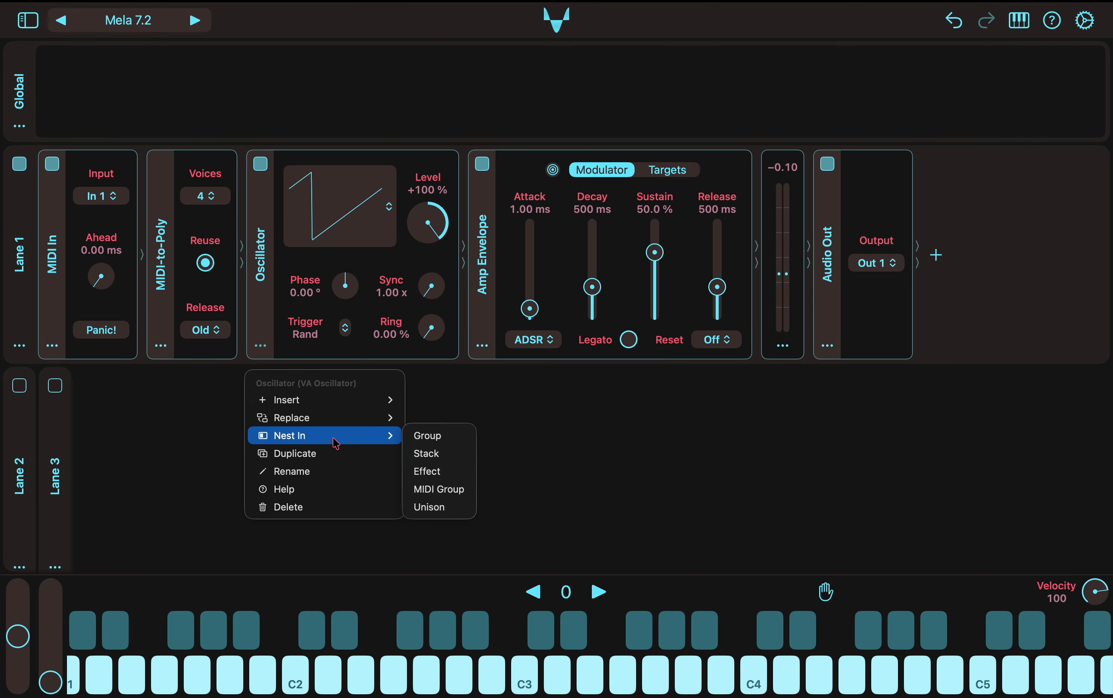
click(430, 436)
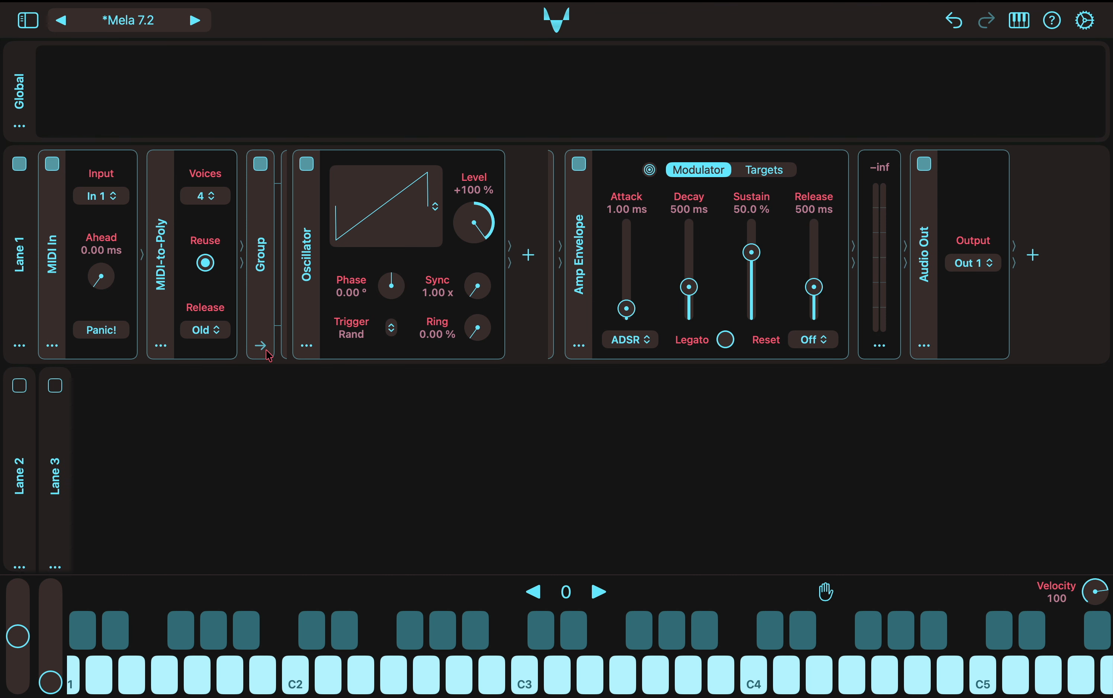
click(268, 353)
click(326, 551)
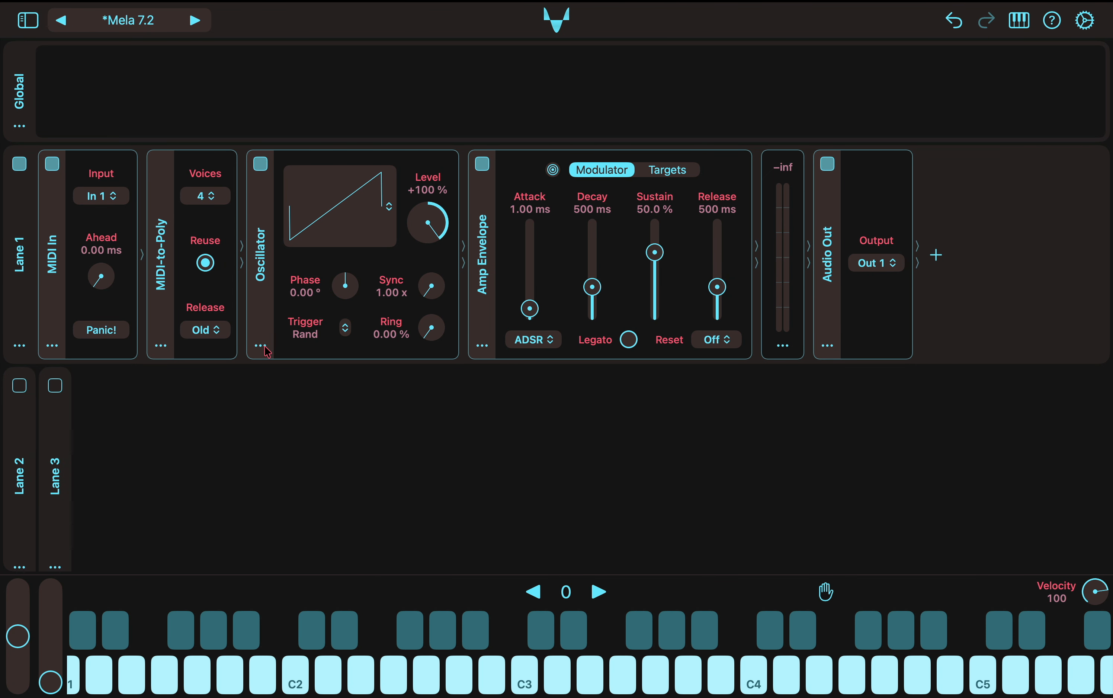
- Nest Lane 1's Oscillator in a Stack and unnest it again
click(263, 346)
mouse_move(294, 438)
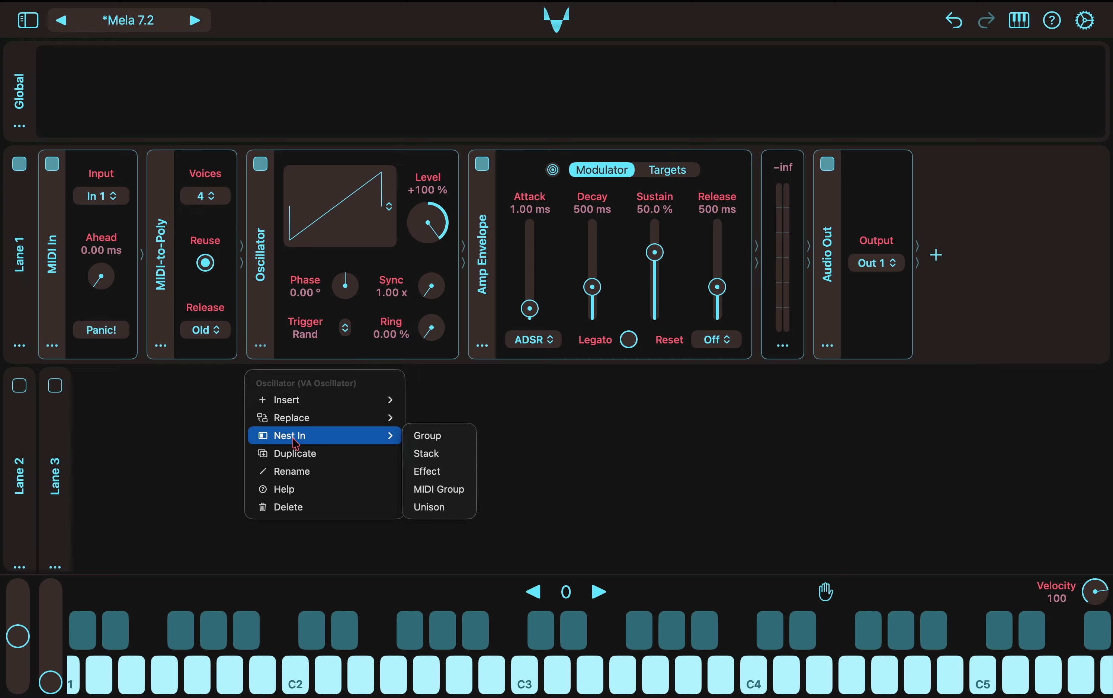
click(445, 457)
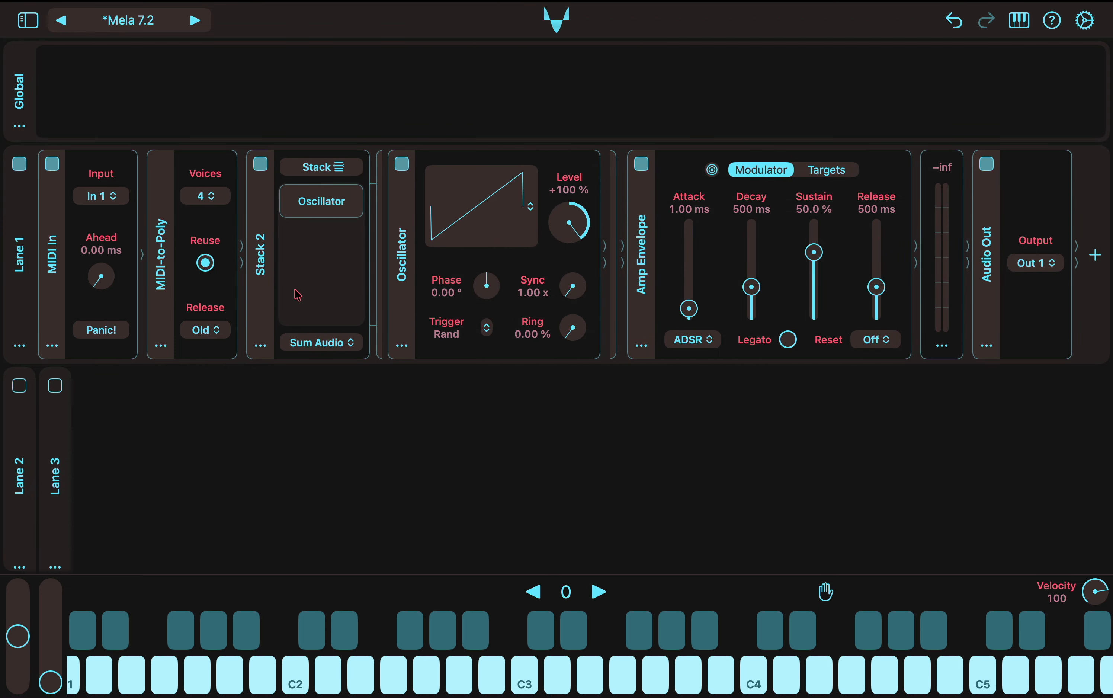
click(260, 347)
click(325, 454)
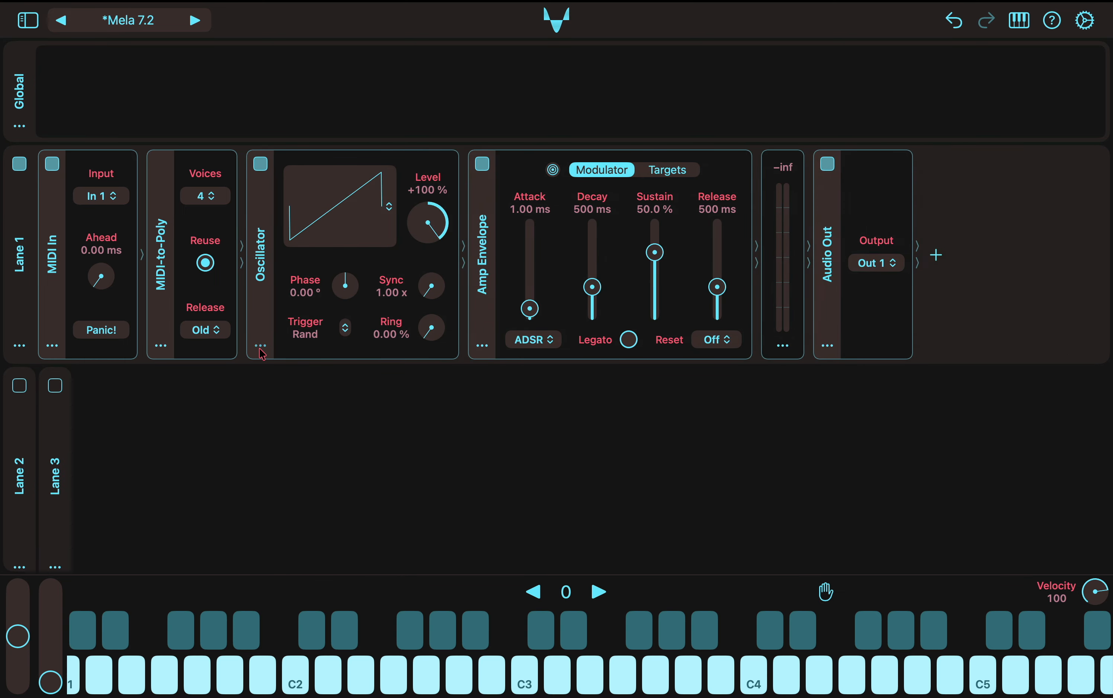
- Nest Lane 1's Oscillator in an Effect and unnest it again
click(260, 347)
mouse_move(369, 435)
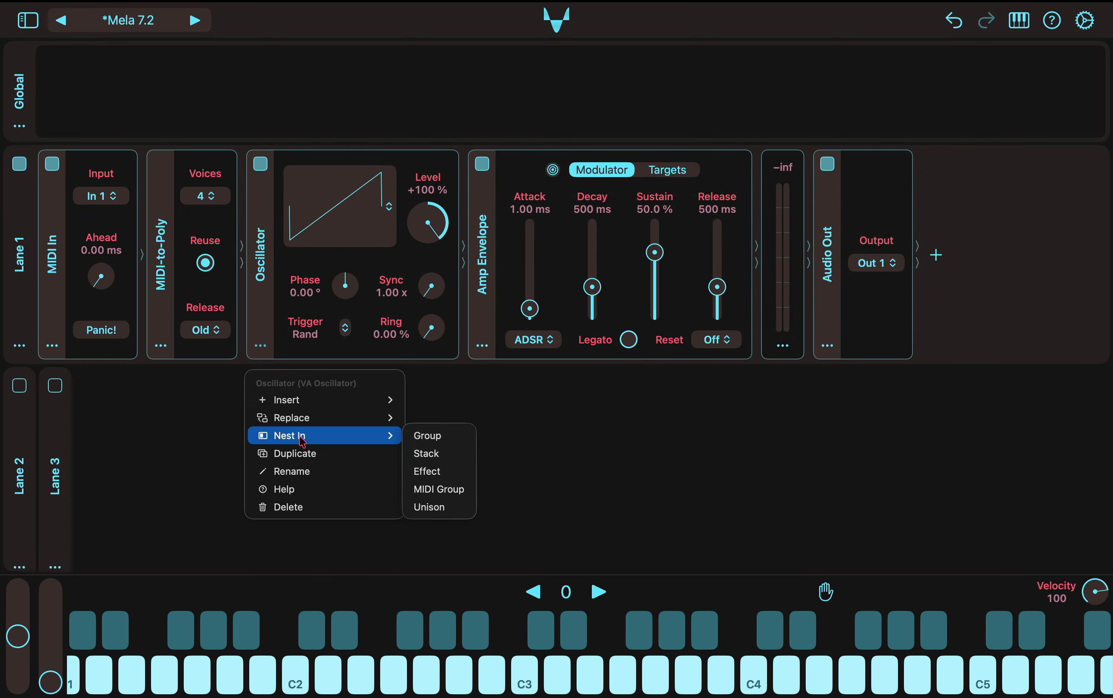
click(443, 471)
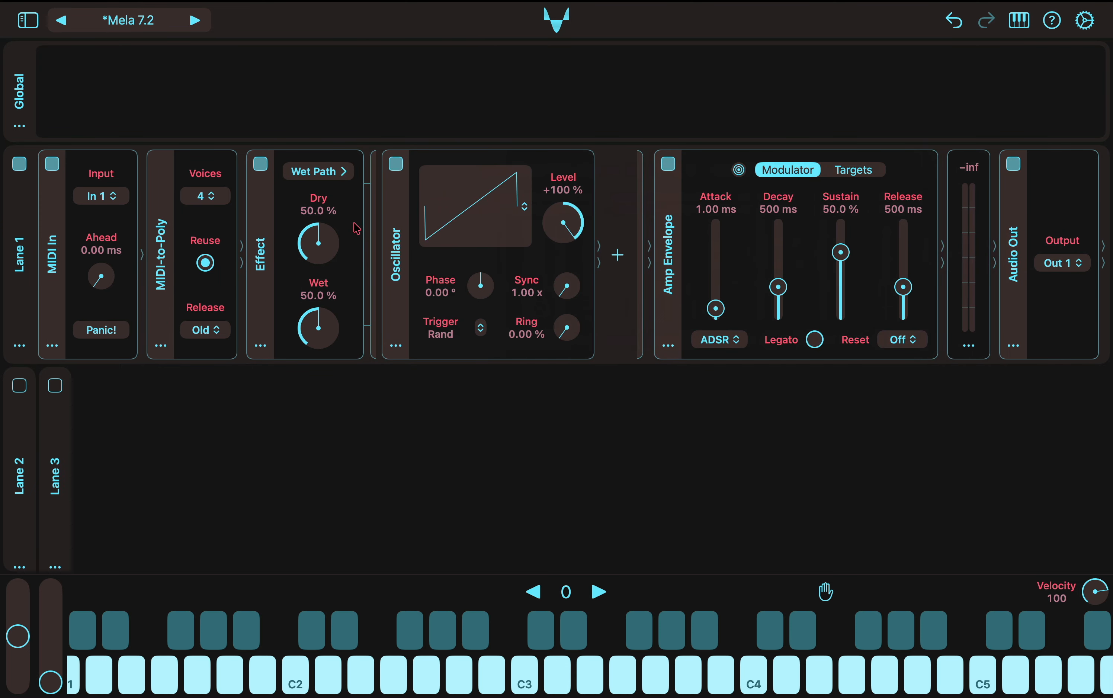
click(260, 346)
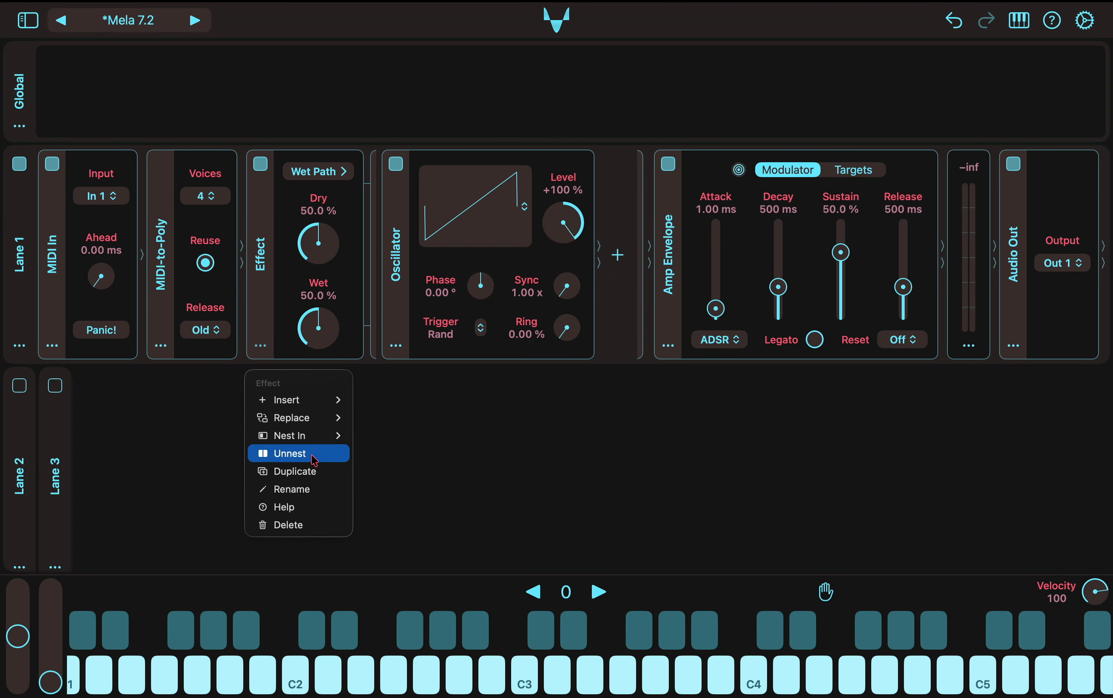
mouse_move(330, 400)
click(313, 454)
- Nest Lane 1's Oscillator in a Unison and expand the Unison's stack
click(260, 345)
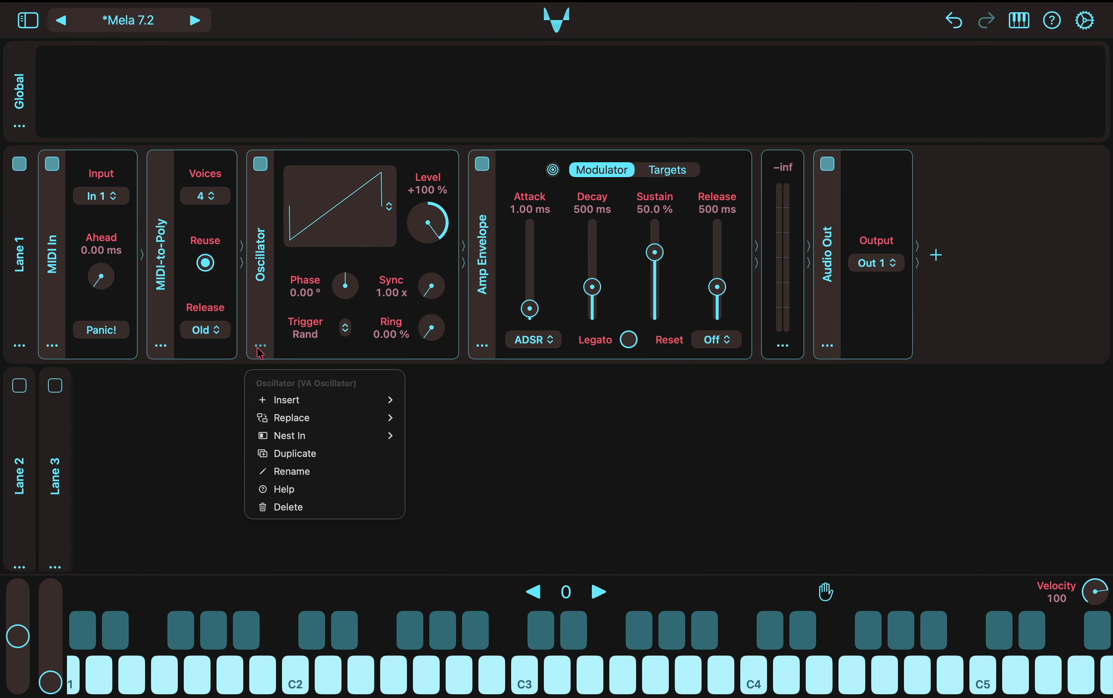
mouse_move(302, 438)
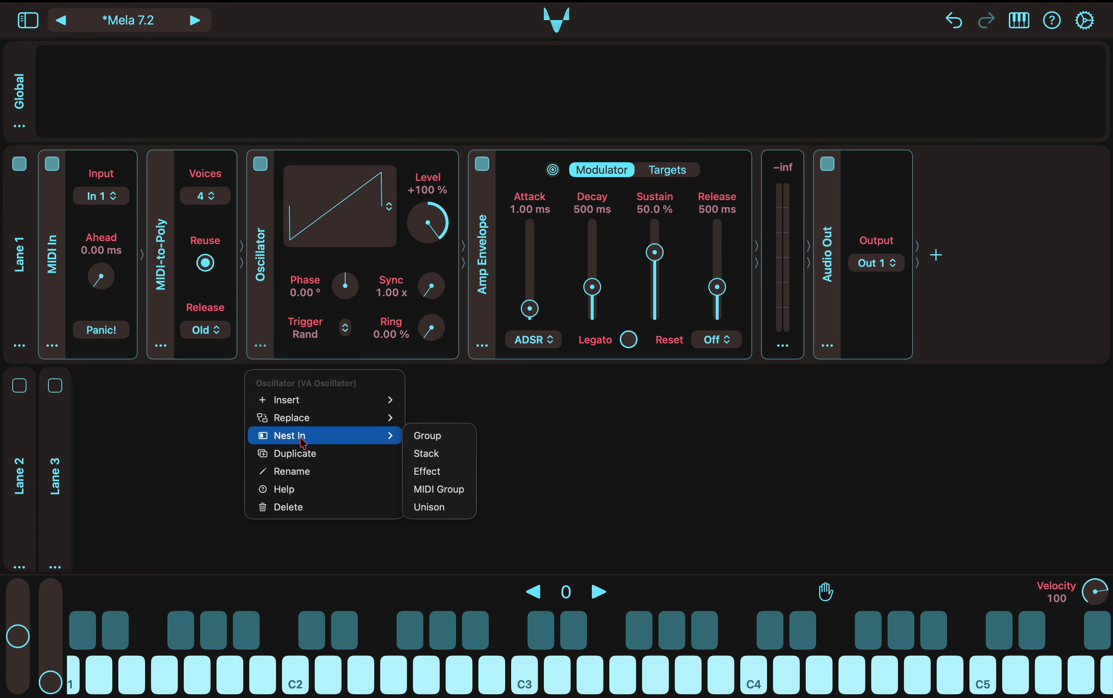
click(455, 508)
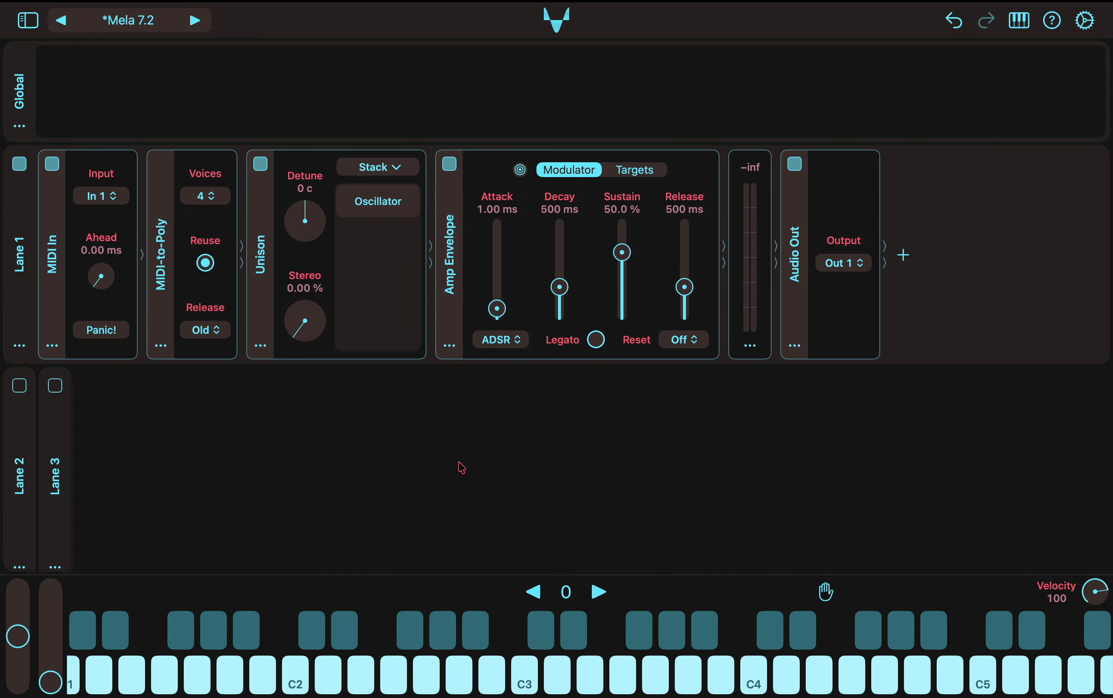
click(389, 169)
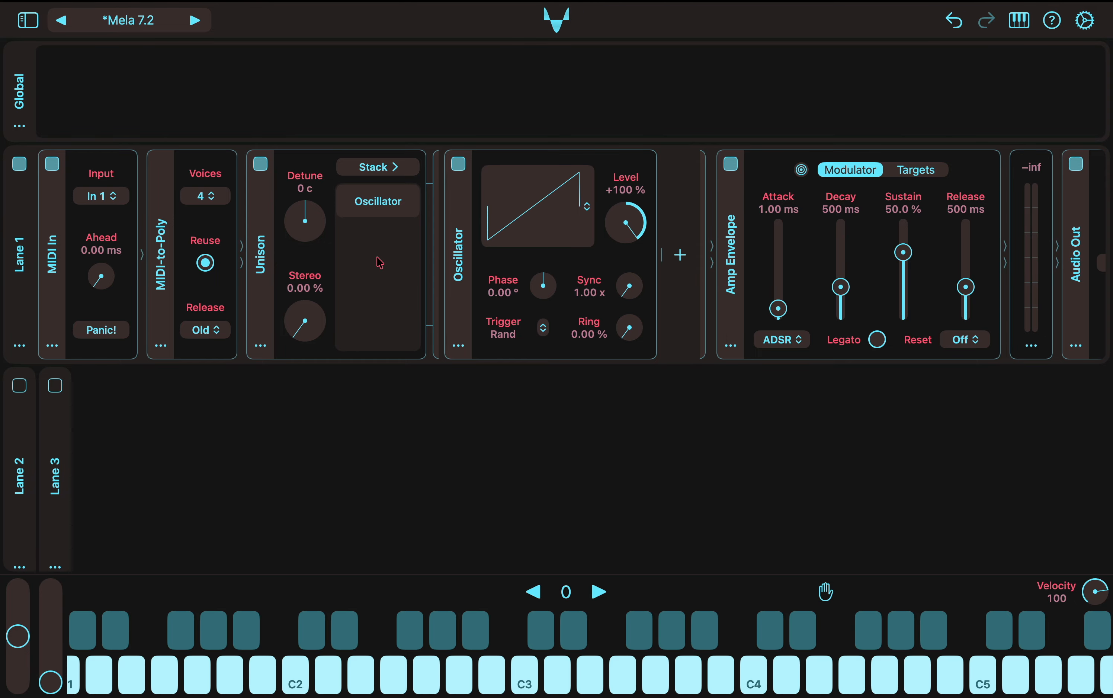
- Disable Lane 1, and expand and enable Lane 2
click(19, 164)
click(17, 421)
click(23, 389)
- Examine the pitch, level and pan settings across Layers 1 to 7 of Lane 2's Stack
scroll(294, 461, down, 2)
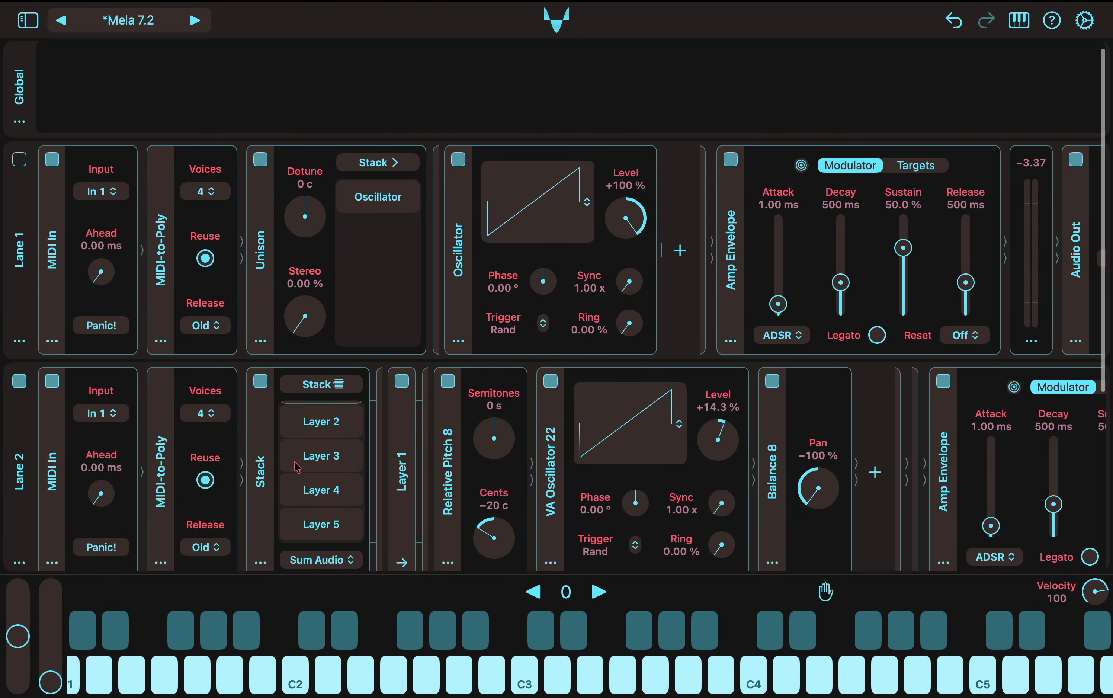
scroll(296, 466, up, 2)
scroll(322, 448, down, 4)
scroll(329, 355, up, 2)
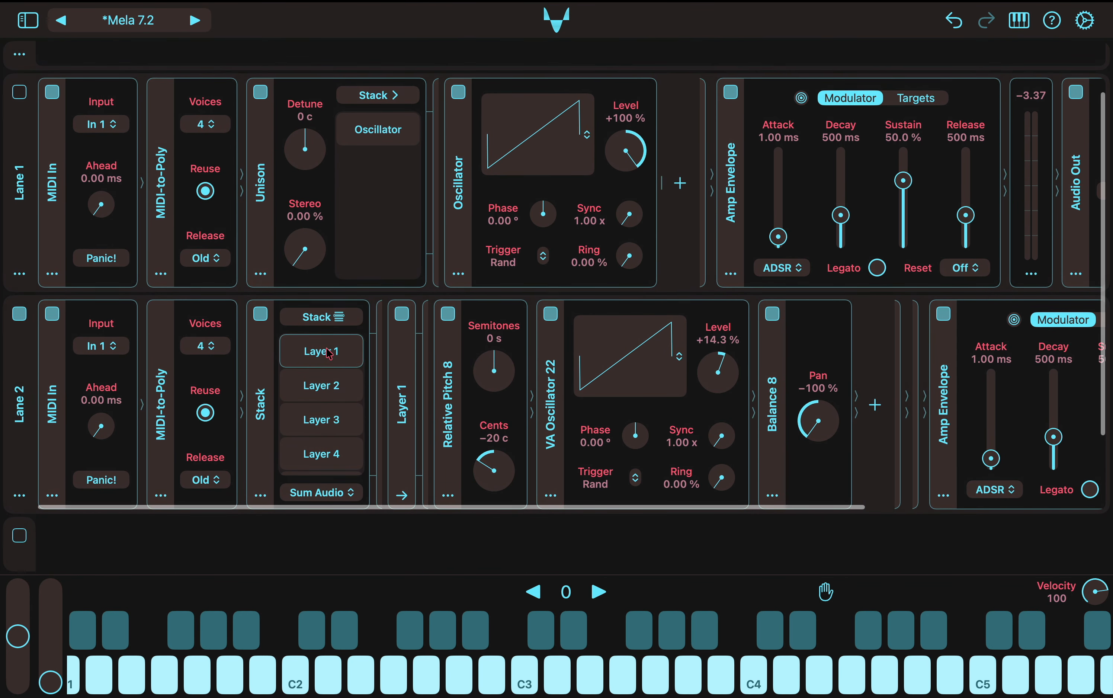
scroll(319, 392, down, 5)
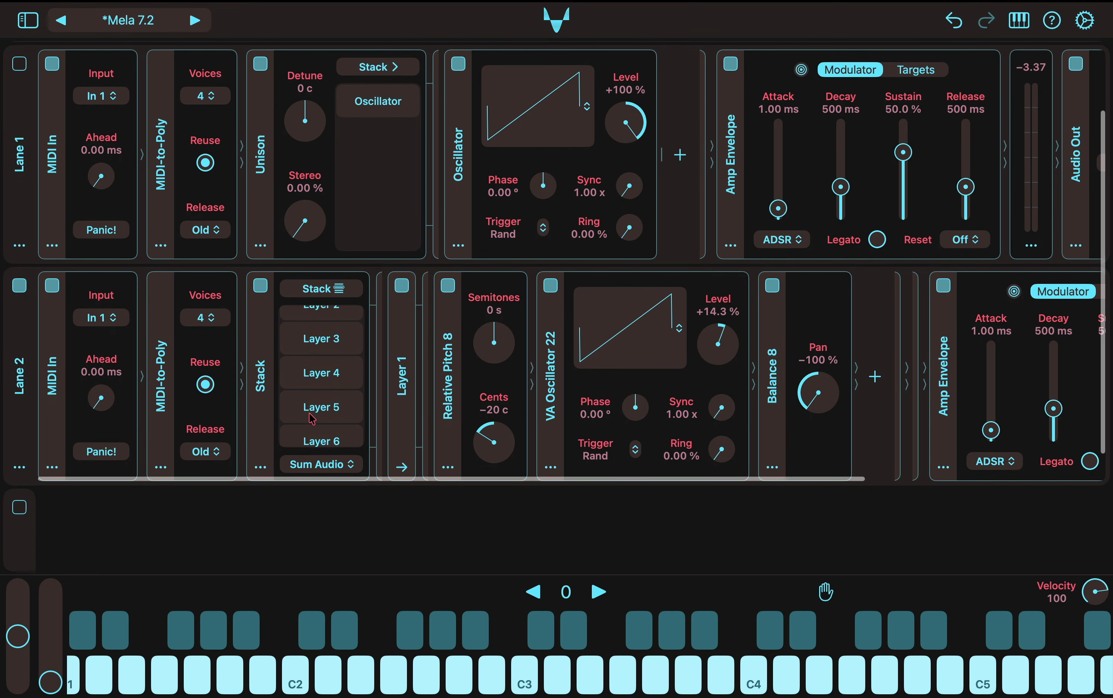
scroll(312, 417, up, 4)
click(330, 330)
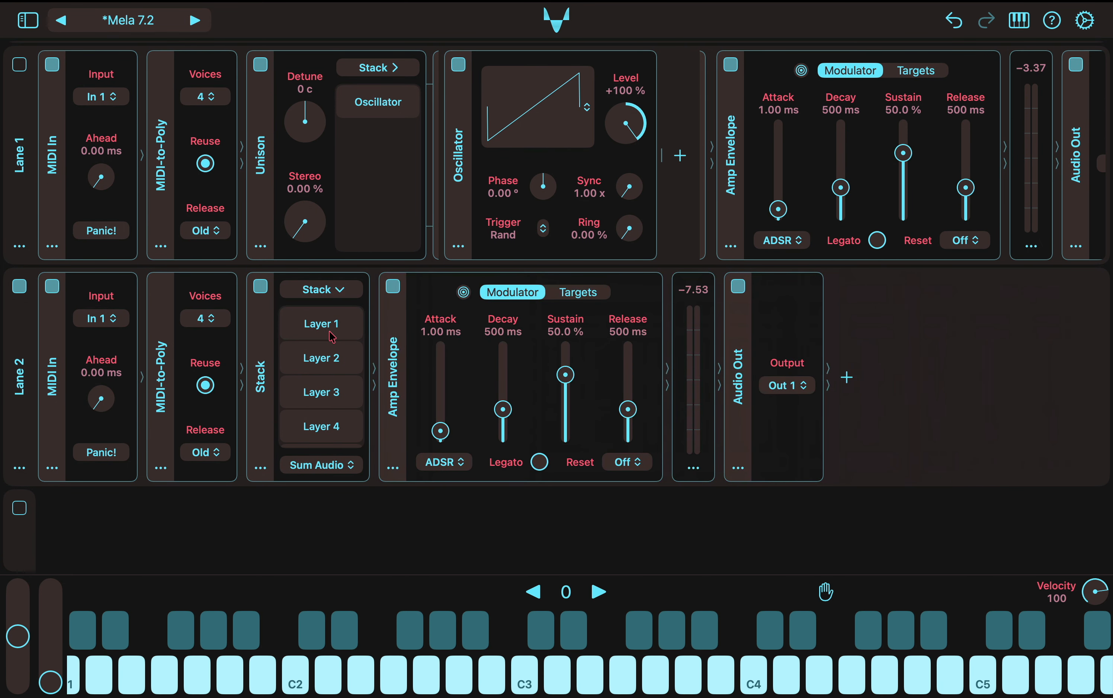
click(332, 336)
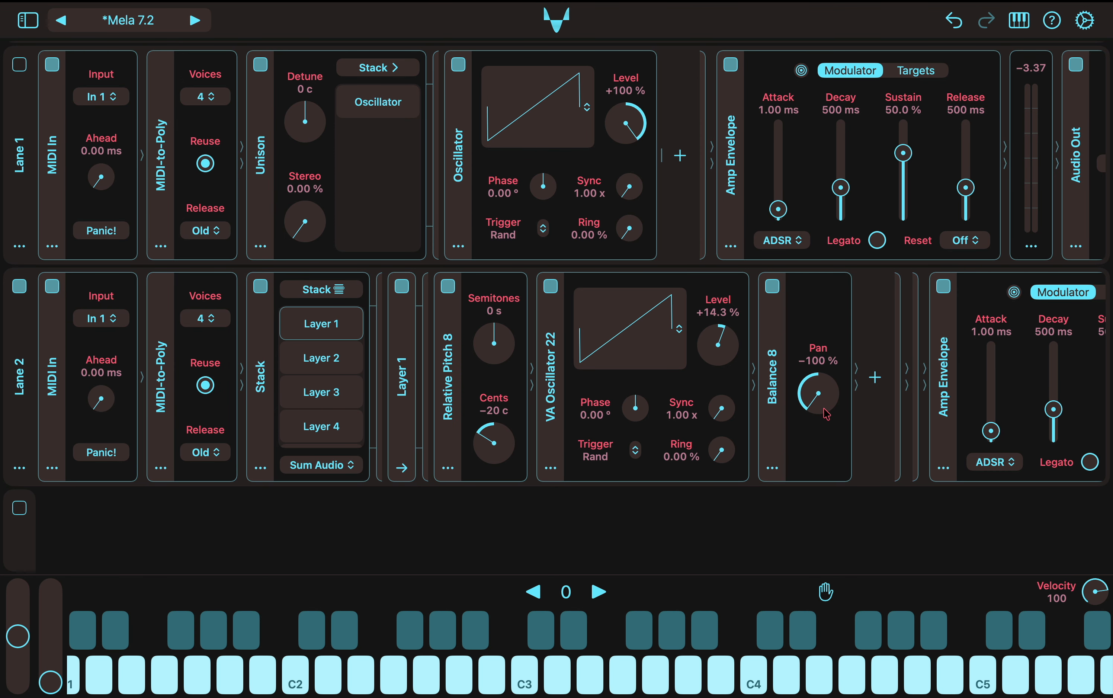
click(352, 365)
click(345, 393)
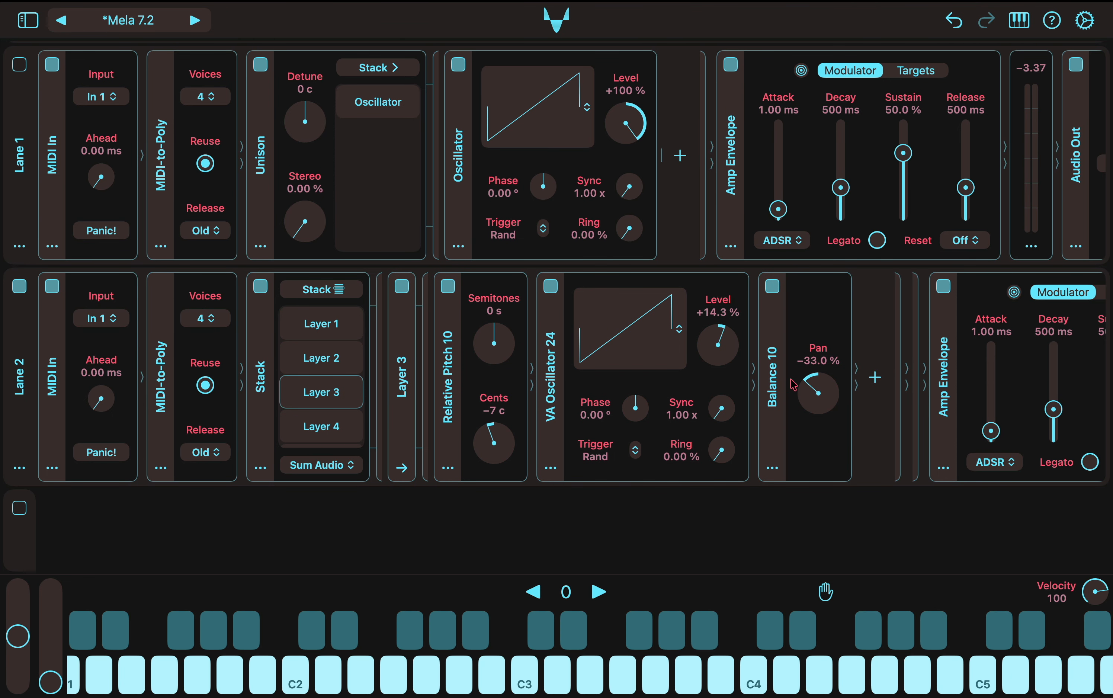
scroll(316, 399, down, 3)
click(316, 370)
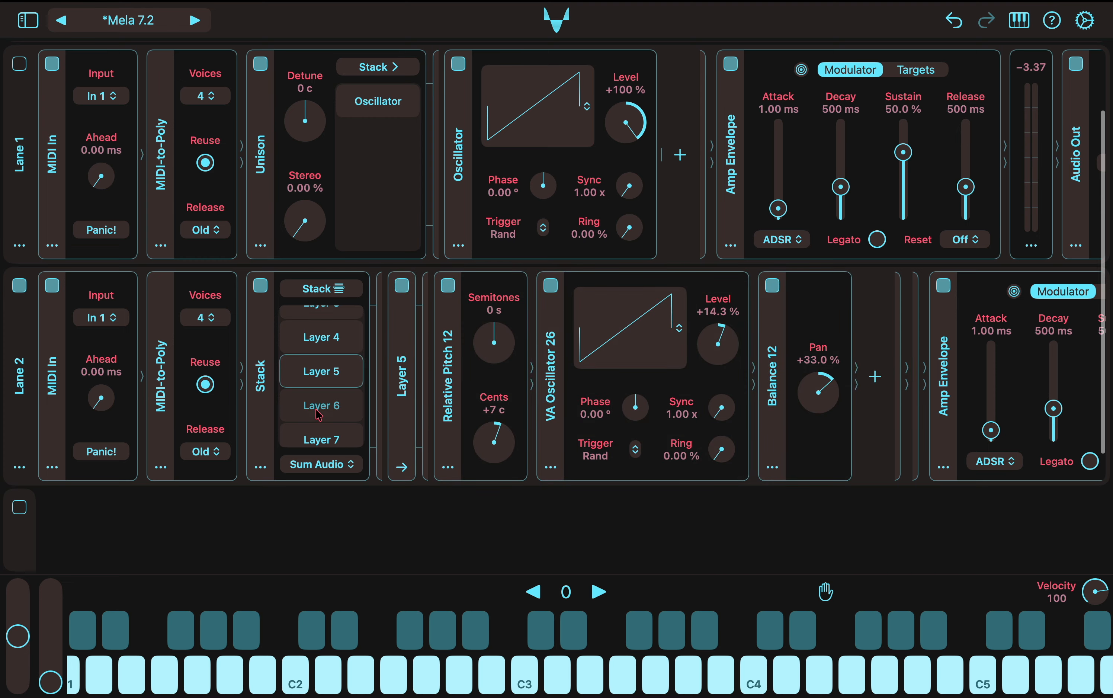
click(317, 405)
click(318, 431)
scroll(318, 422, down, 3)
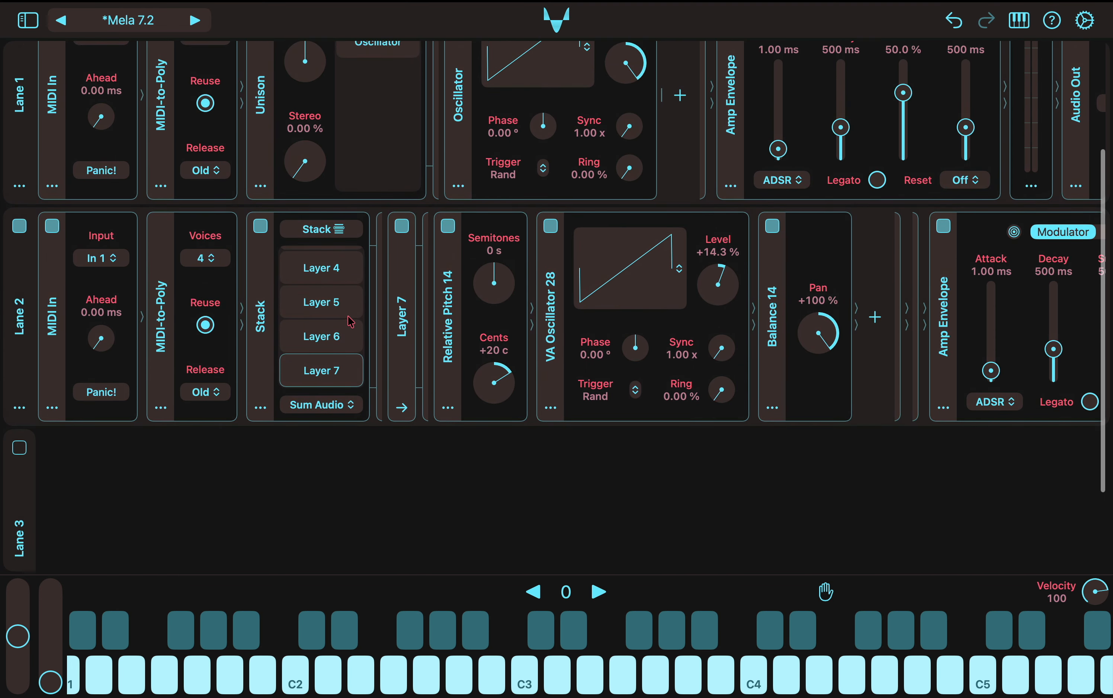
- Audition Lane 2's stacked sound by playing F2, D2 and A1 on the on-screen keyboard
click(395, 676)
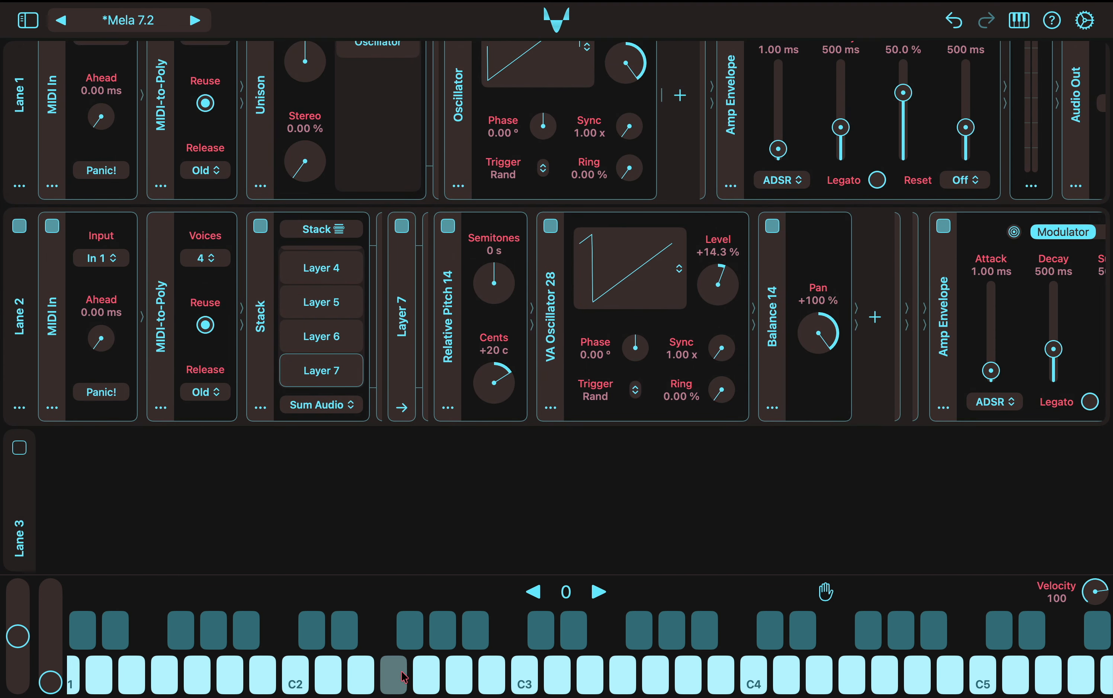
click(322, 683)
click(229, 676)
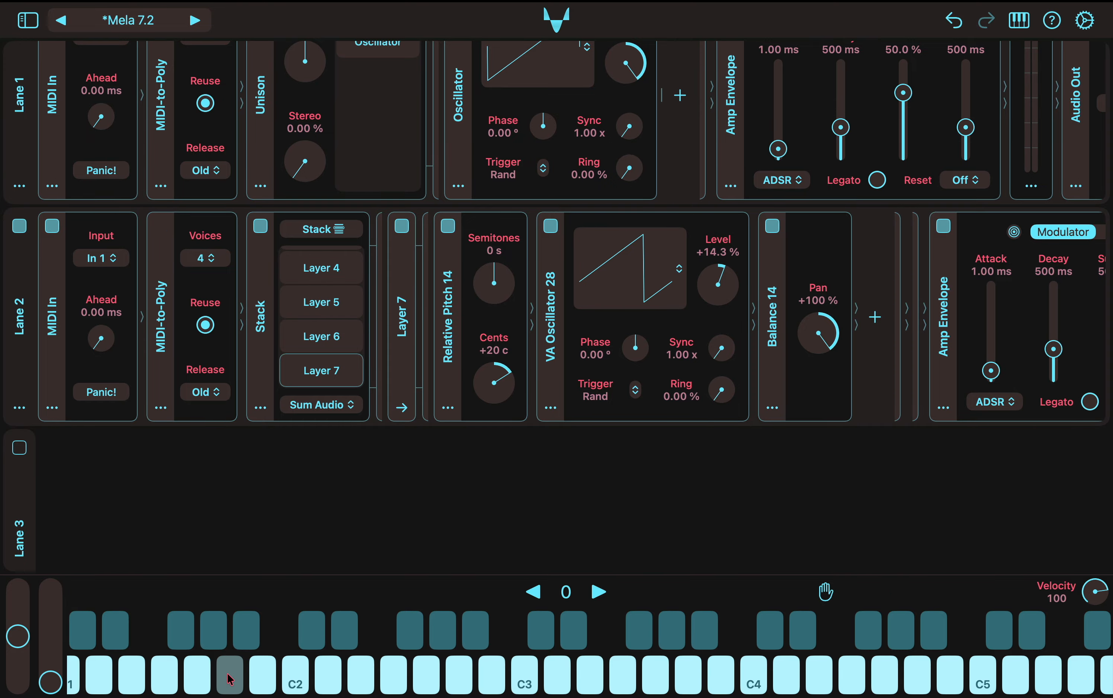
- Disable Lane 2 and collapse it
scroll(575, 359, up, 2)
scroll(575, 359, up, 2)
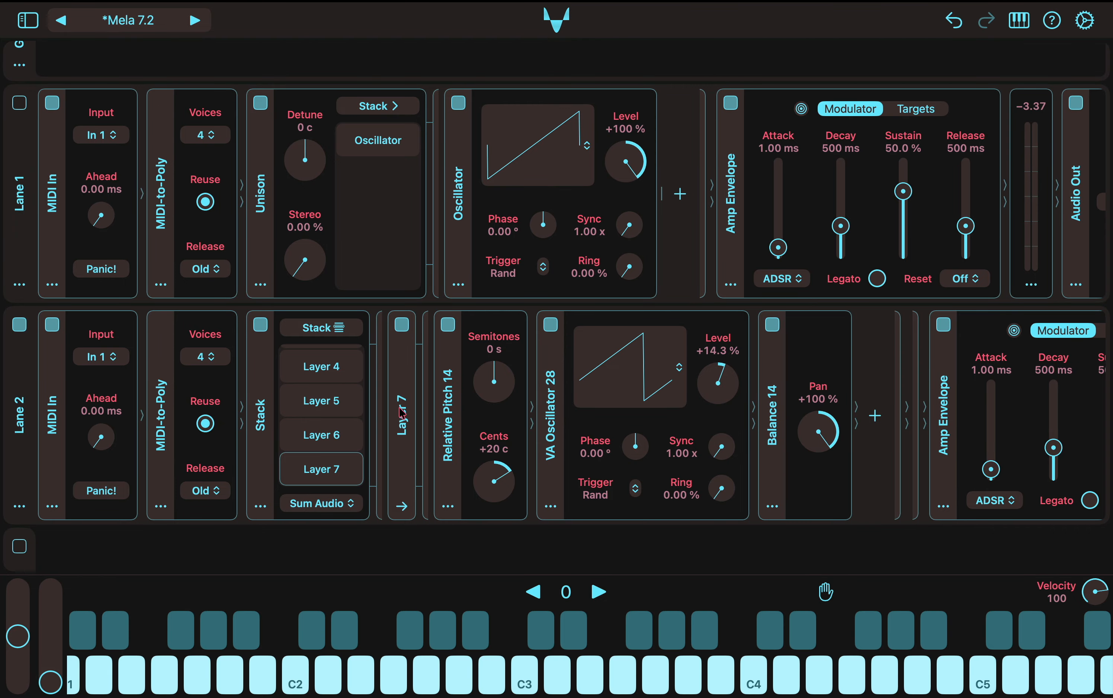
click(19, 329)
click(20, 372)
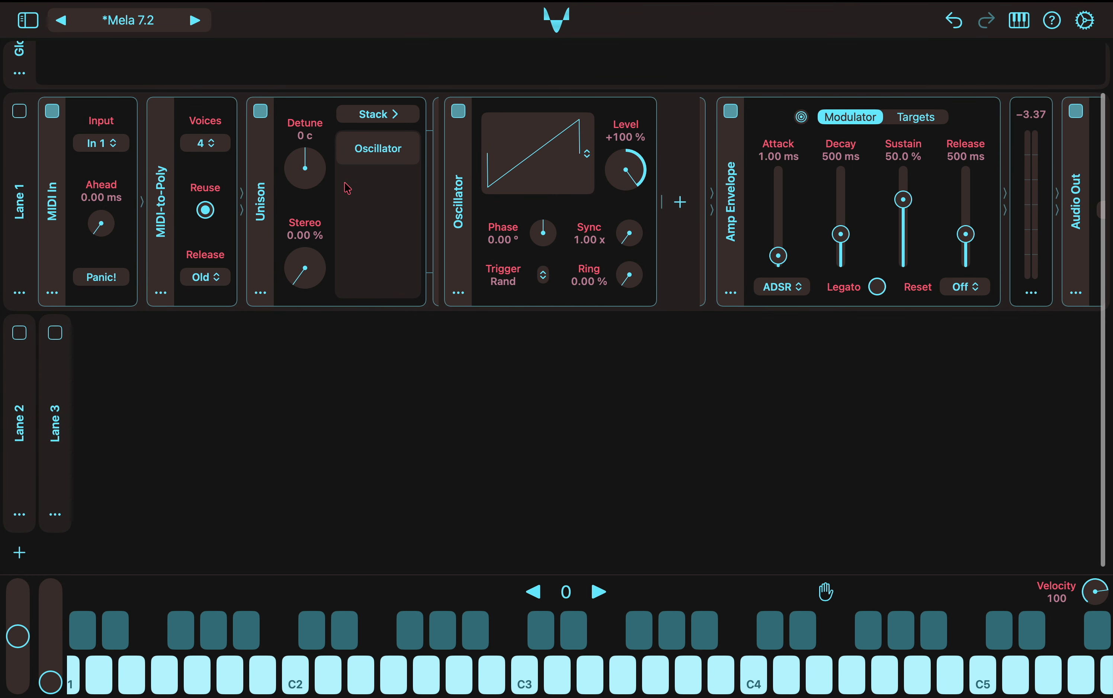
click(16, 416)
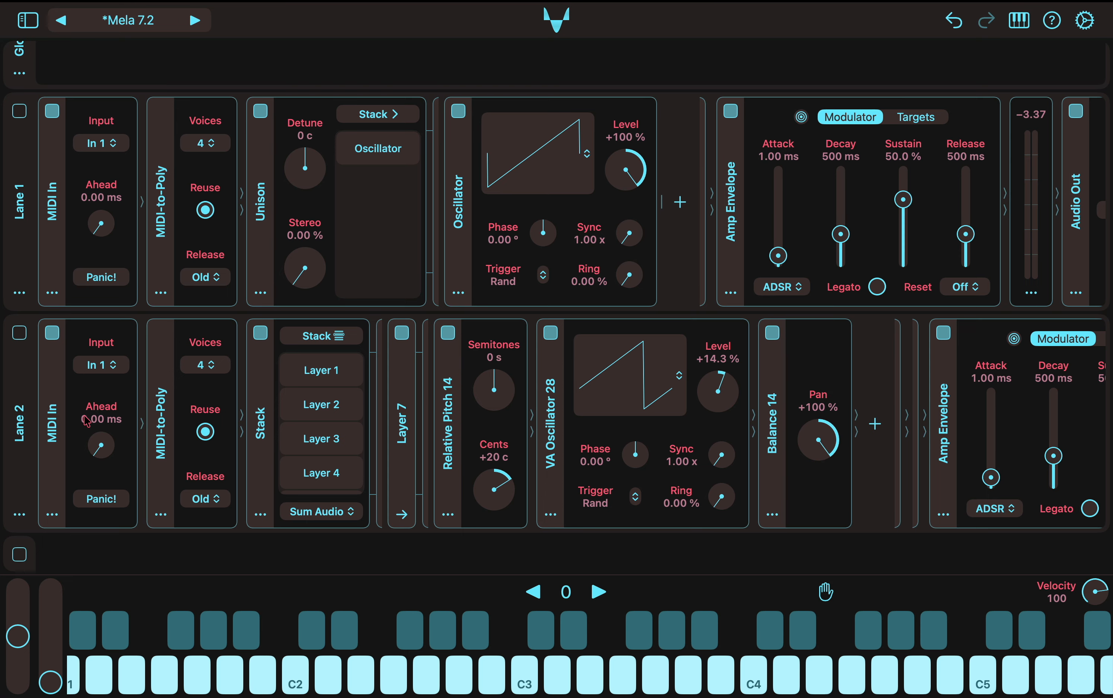
click(22, 411)
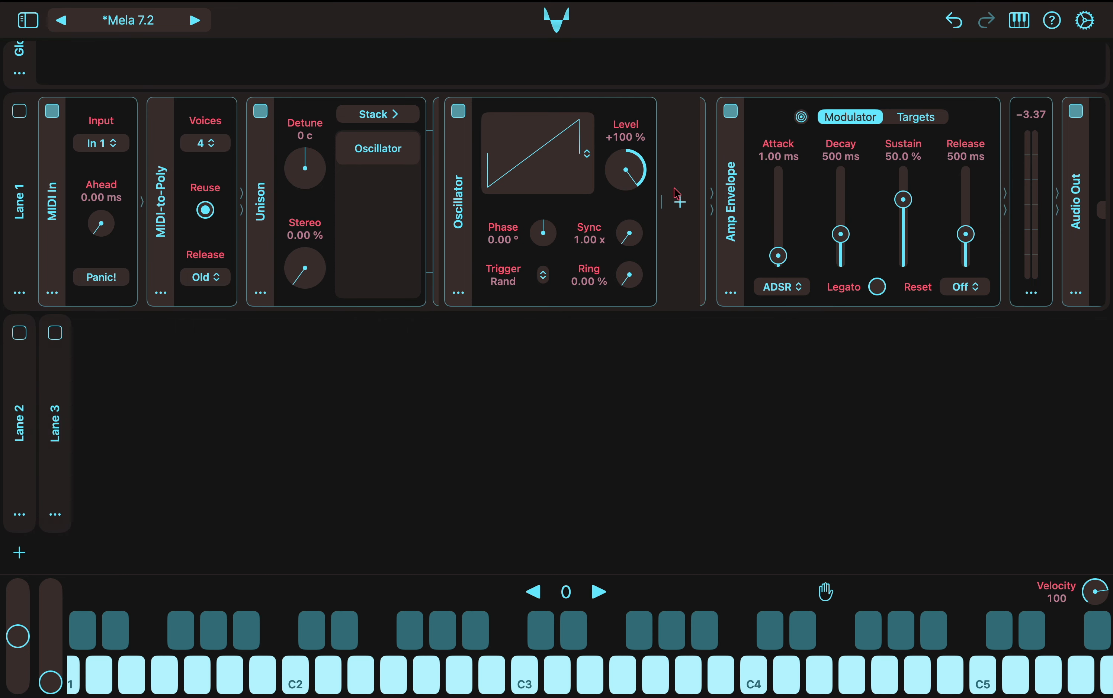
- Duplicate the Oscillator inside Lane 1's Unison, and set the Unison's detune to +11 c and stereo to 100 %
click(457, 296)
click(520, 401)
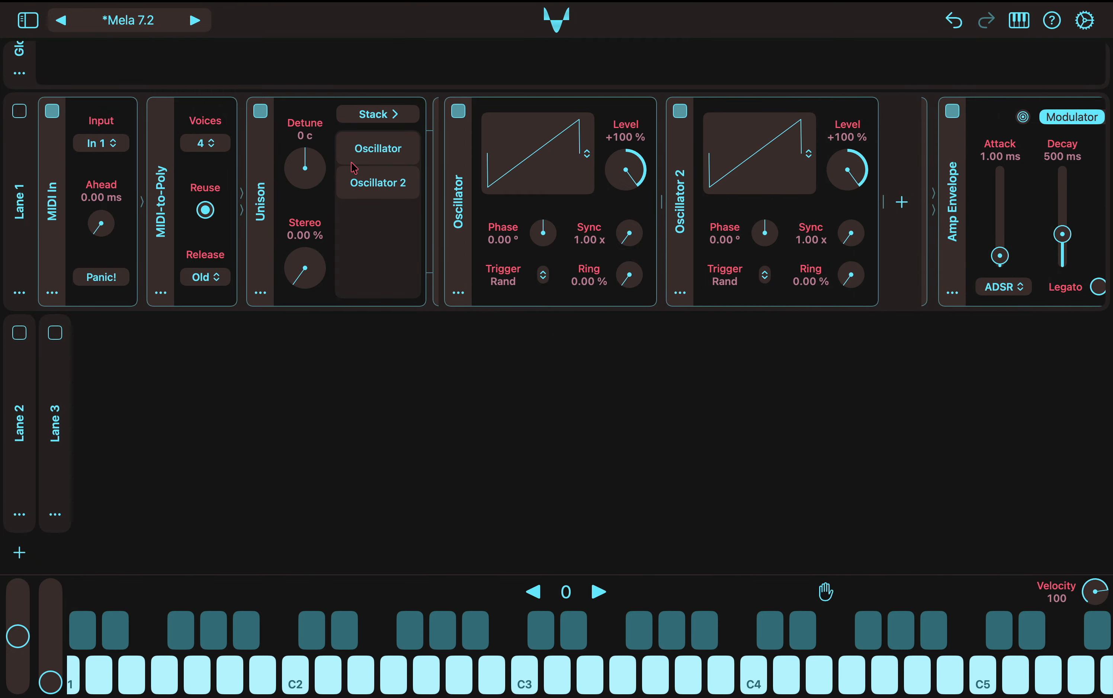
drag(314, 167, 308, 163)
drag(312, 277, 289, 137)
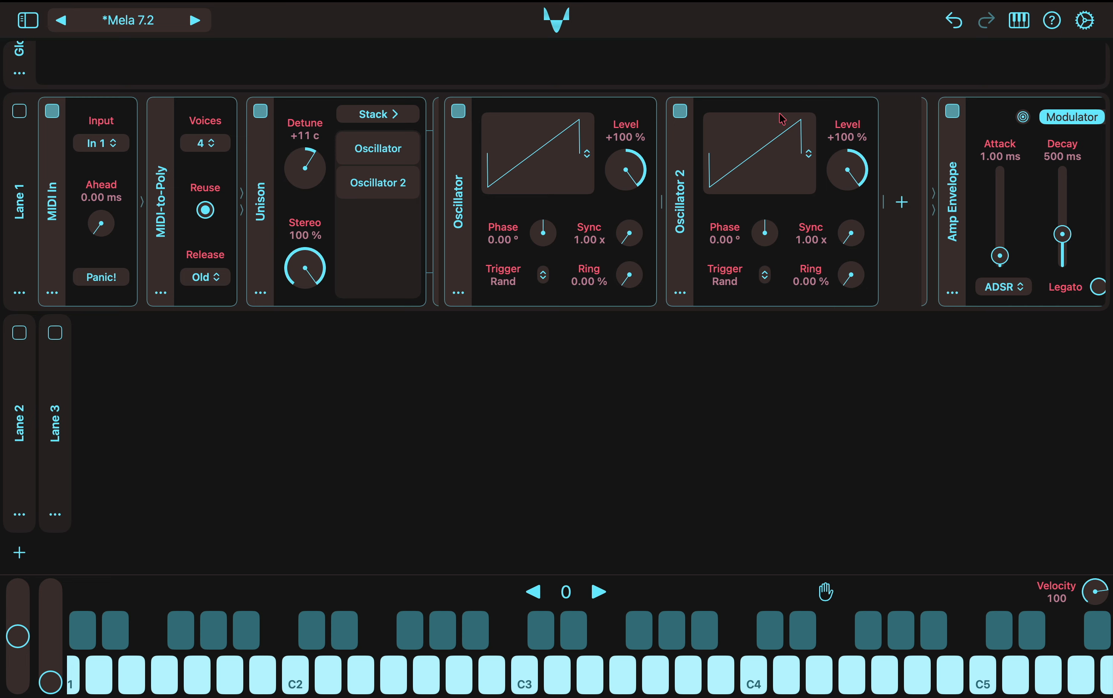
- Enable Lane 1 and audition the Unison on the on-screen keyboard, sustaining G2 with hold switched on
click(19, 111)
click(425, 672)
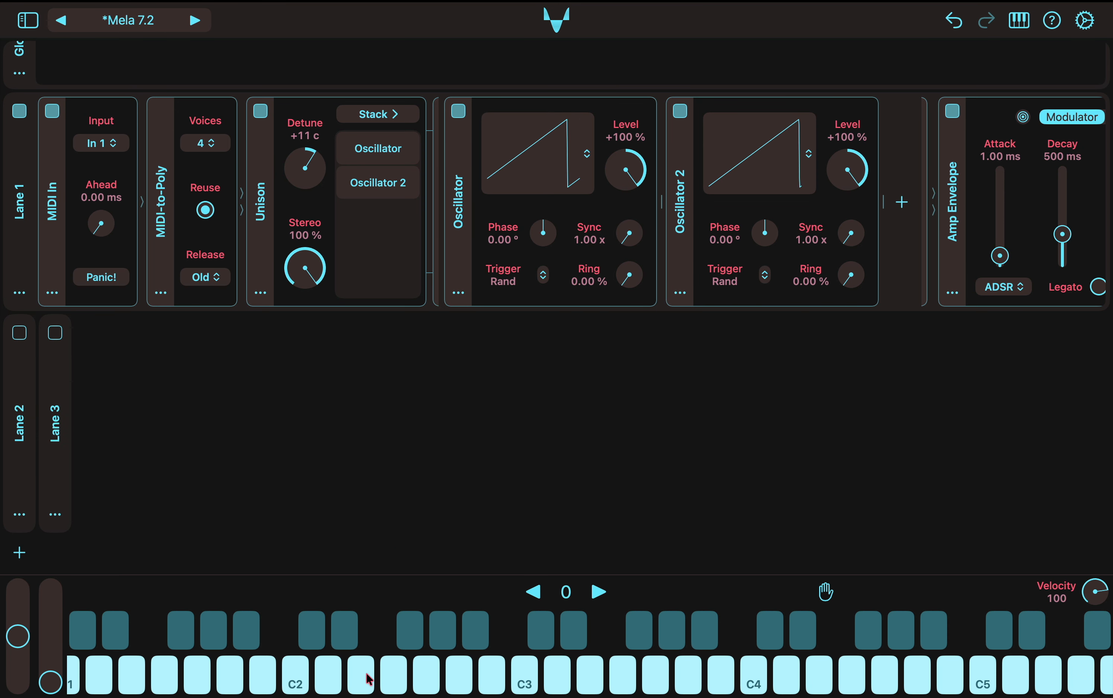
click(372, 676)
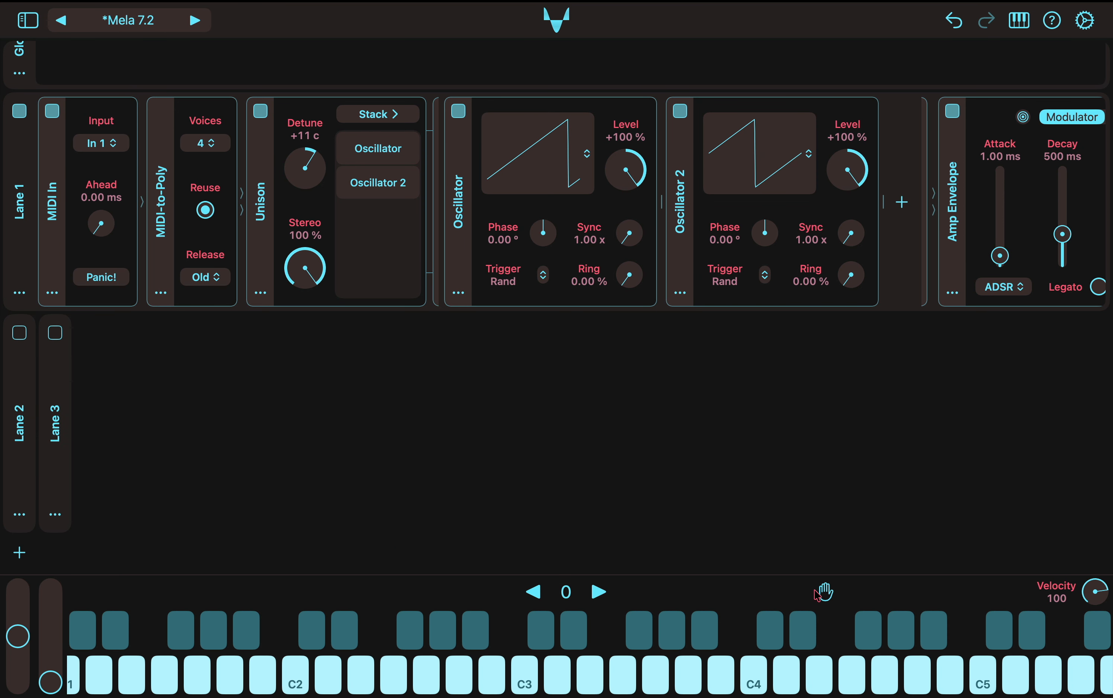
click(417, 677)
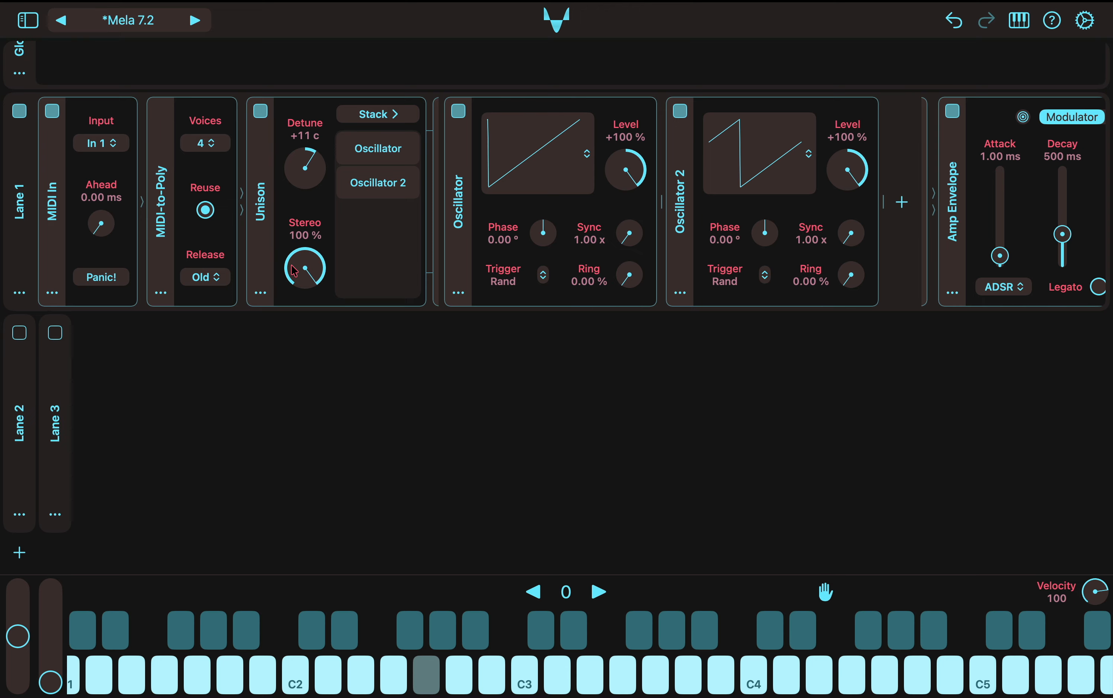
- Set the Unison's stereo to 46.2 % and its detune to +5 c
drag(291, 268, 303, 330)
mouse_move(298, 162)
mouse_down()
mouse_move(296, 140)
mouse_move(297, 177)
mouse_up()
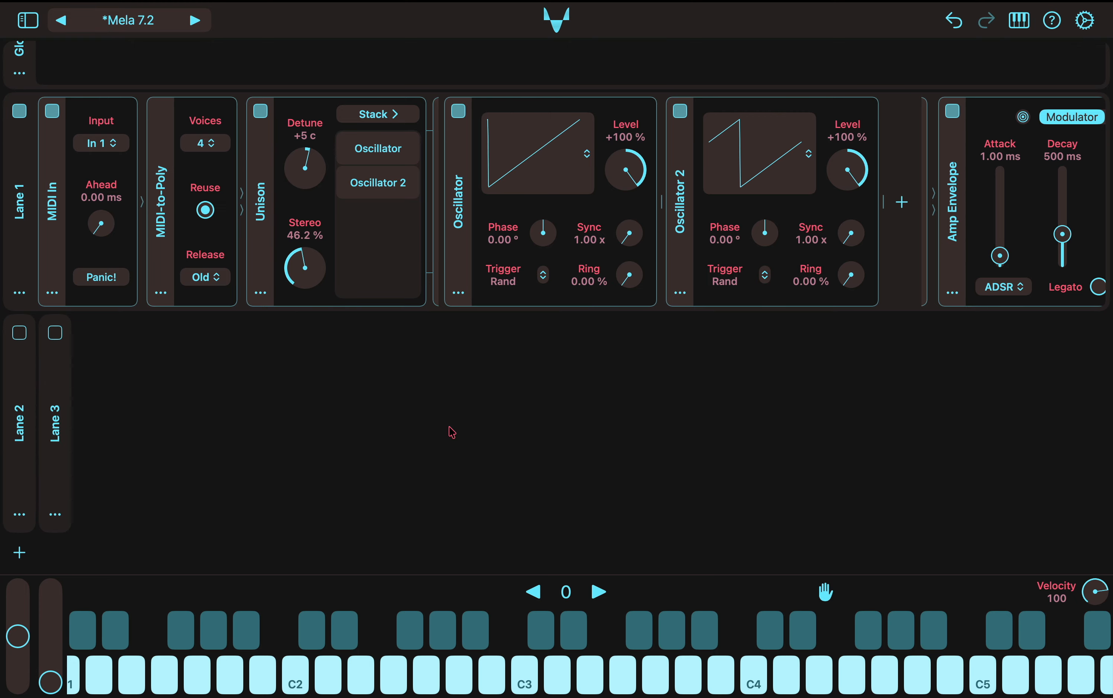
- Collapse both Oscillator modules inside Lane 1's Unison stack
click(468, 229)
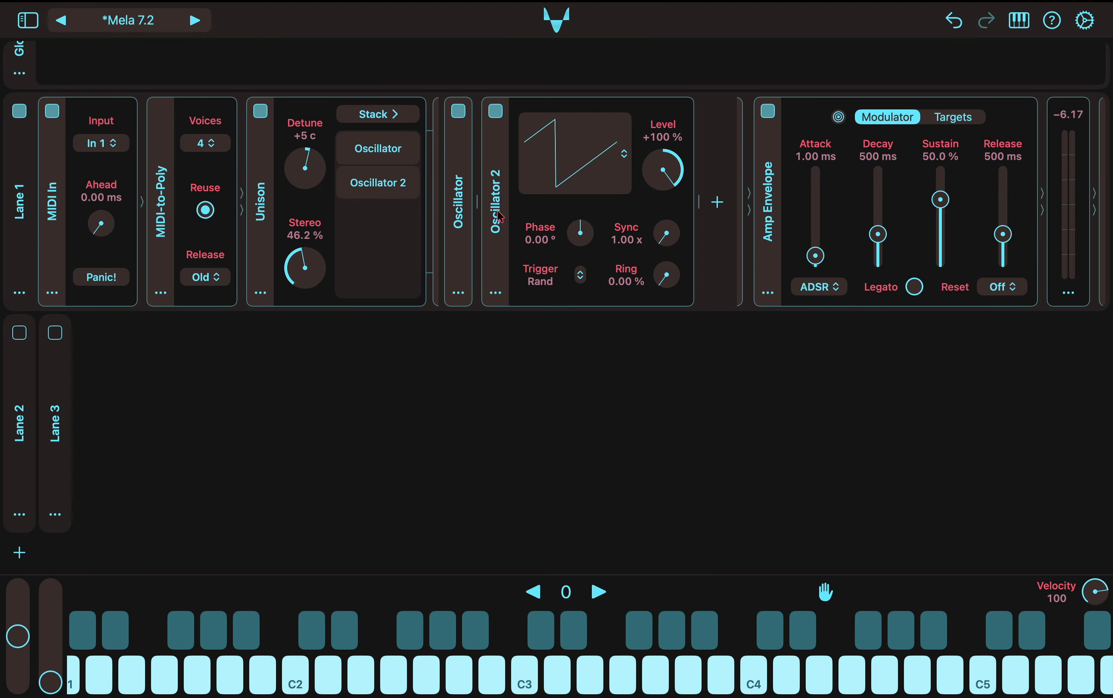
click(499, 216)
click(498, 219)
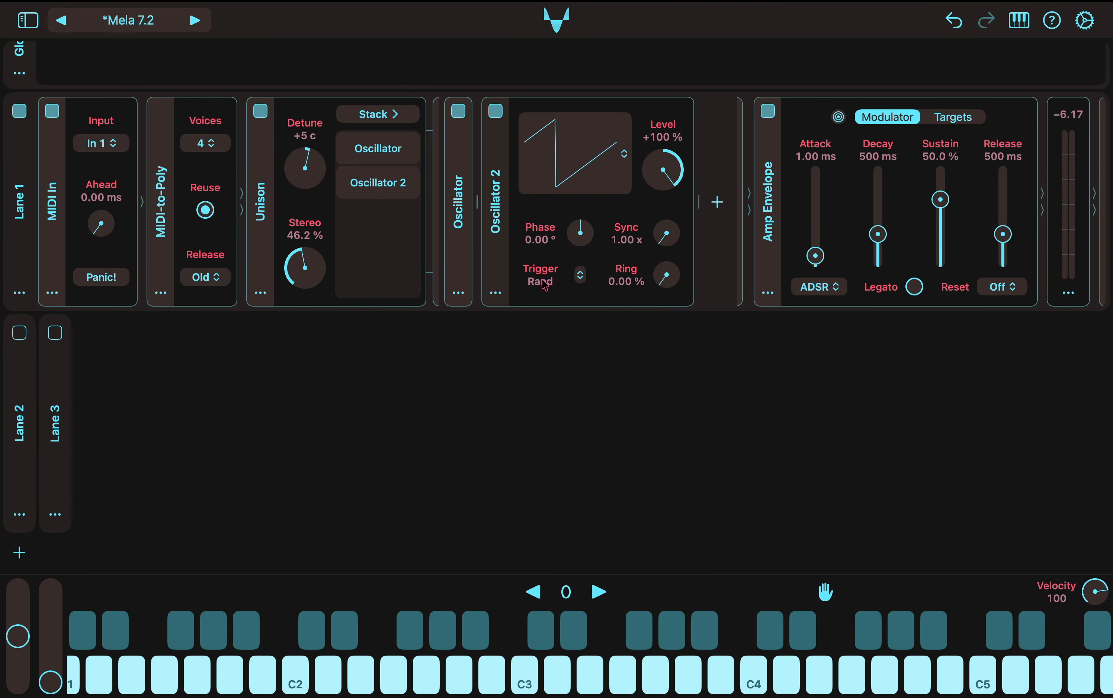
click(463, 208)
click(460, 220)
click(502, 224)
- Duplicate the oscillators inside Lane 1's Unison until the stack holds seven of them
click(495, 293)
click(555, 399)
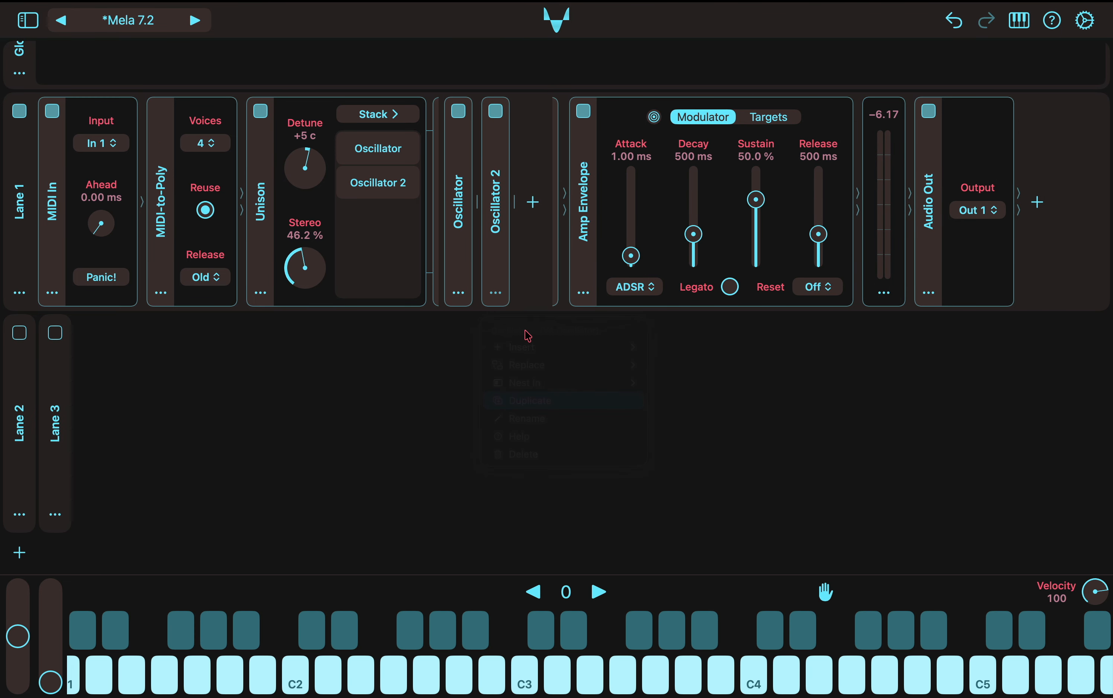
click(533, 293)
click(570, 401)
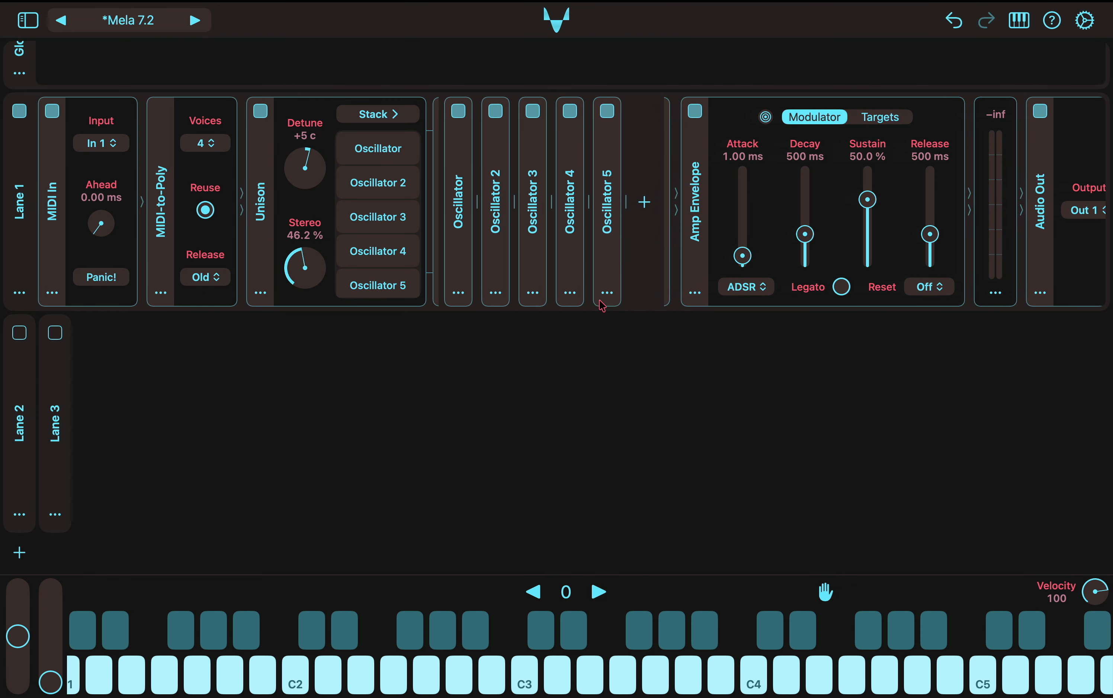
click(607, 293)
click(650, 400)
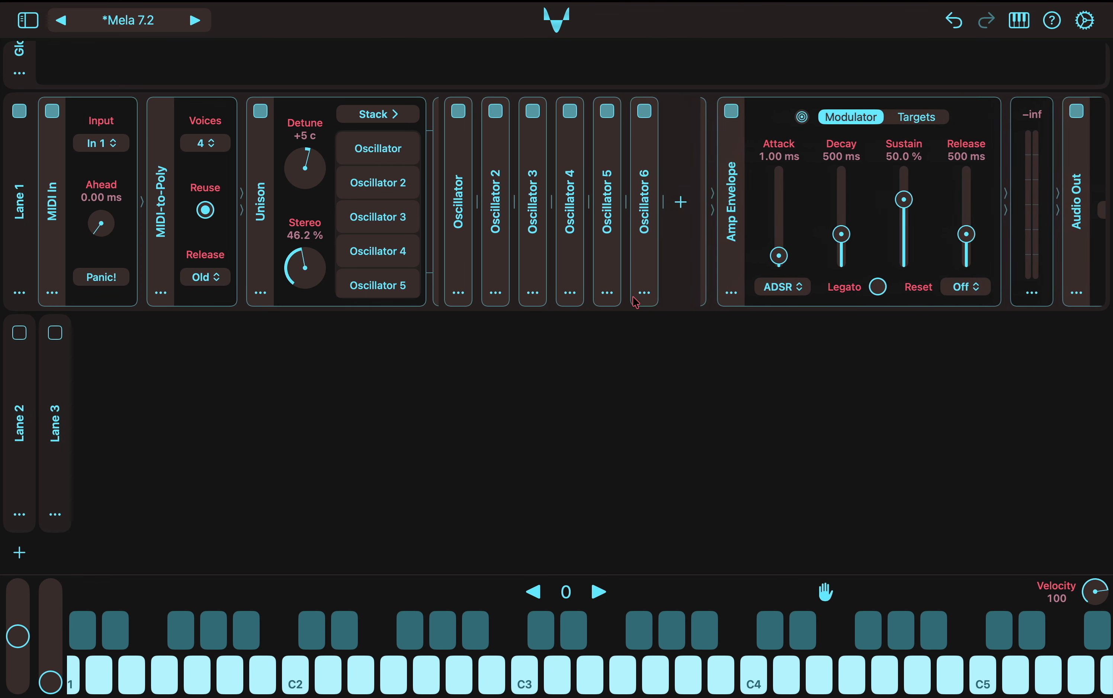
click(644, 293)
click(696, 400)
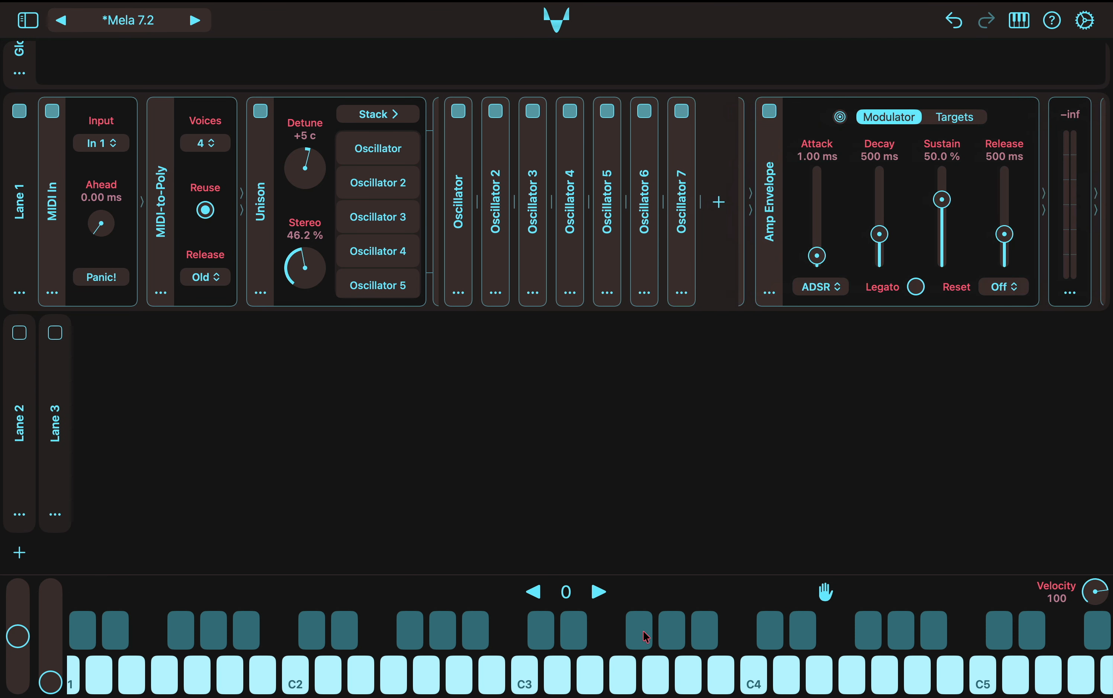
- Audition the seven-oscillator Unison by sustaining the chord E2, G2 and B1 on the on-screen keyboard
click(366, 676)
click(429, 678)
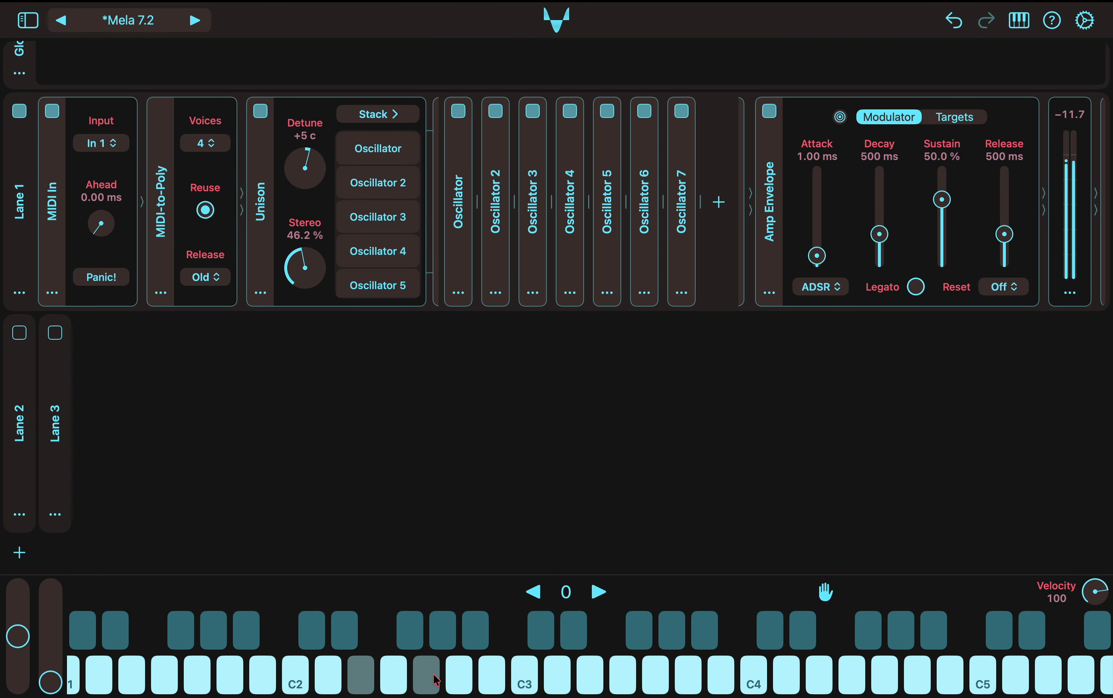
click(252, 678)
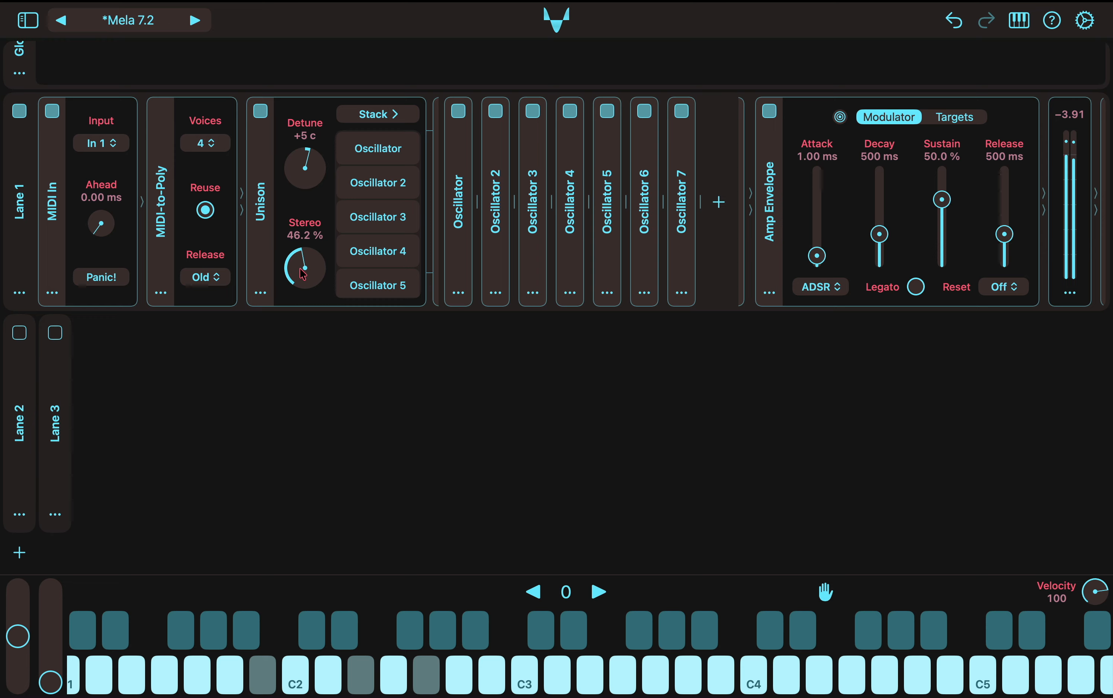
- Set the Unison's stereo to 64.5 % and its detune to +15 c, and switch off the keyboard hold
drag(303, 274, 311, 255)
drag(307, 174, 306, 155)
mouse_move(301, 284)
mouse_down()
mouse_move(300, 237)
mouse_move(300, 298)
mouse_up()
mouse_move(306, 182)
mouse_down()
mouse_move(305, 167)
mouse_move(306, 188)
mouse_up()
click(825, 592)
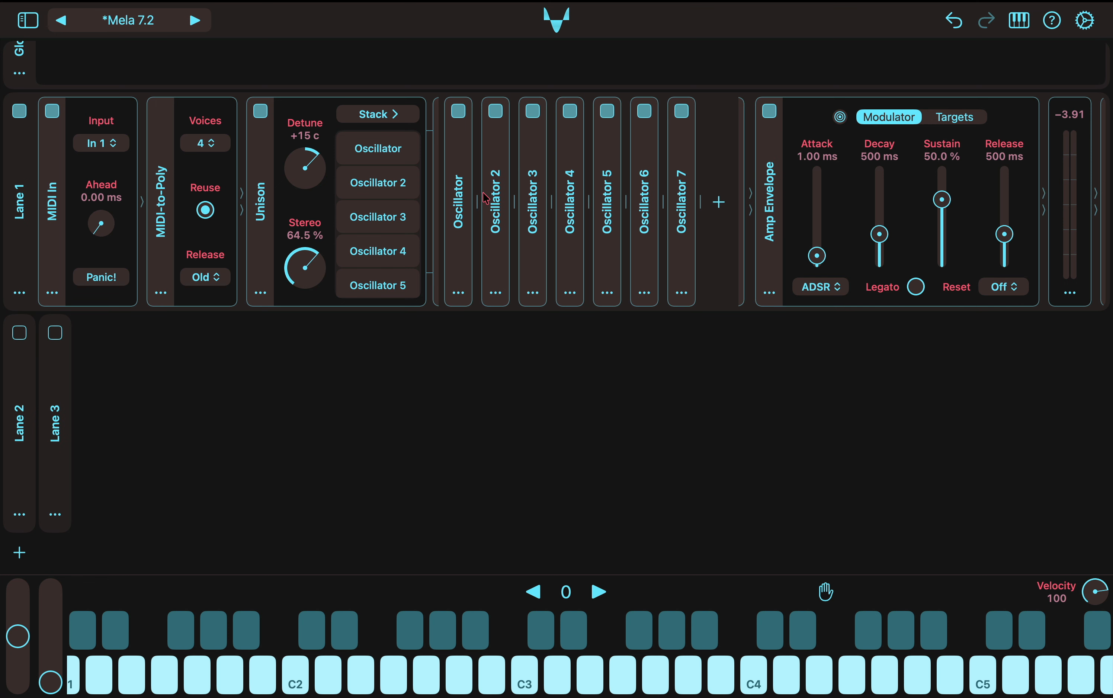
- Expand Oscillator 4 in the Unison stack to inspect its settings, and collapse it again
click(572, 210)
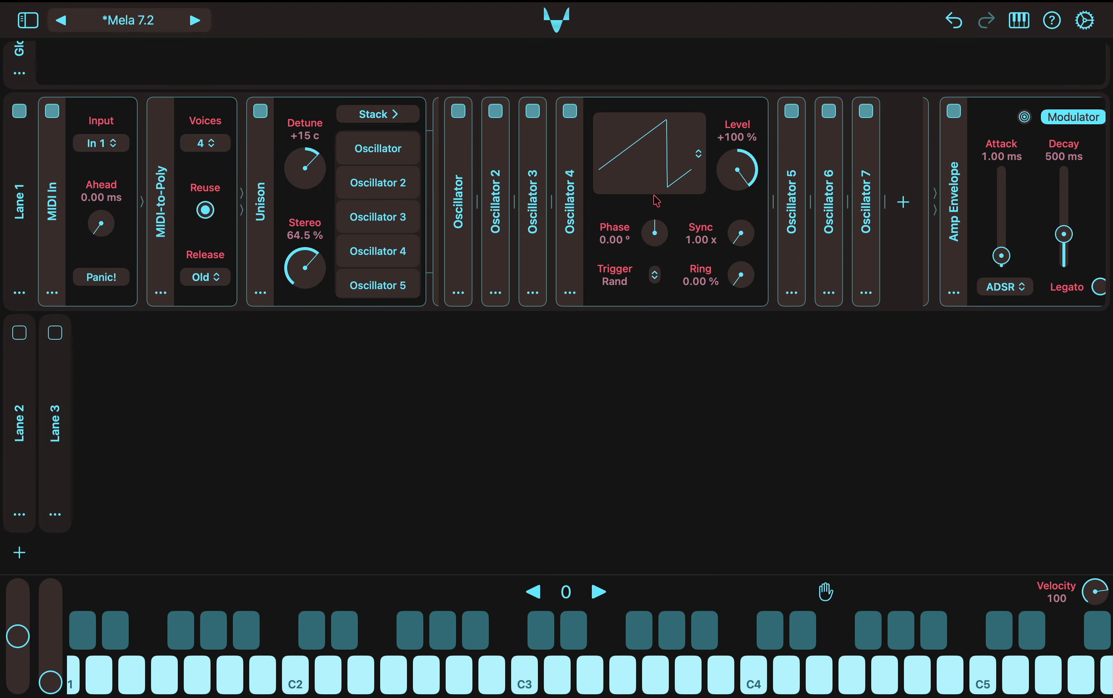
click(582, 225)
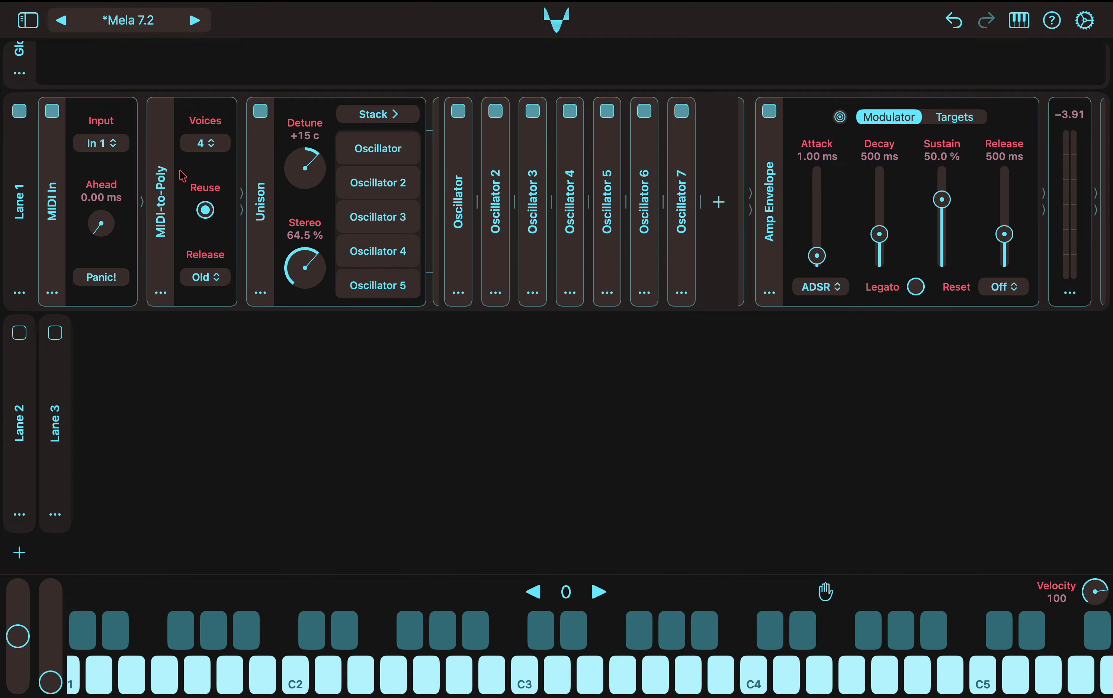
- Disable and collapse Lane 1, and expand and enable Lane 3
click(23, 114)
click(55, 422)
click(10, 162)
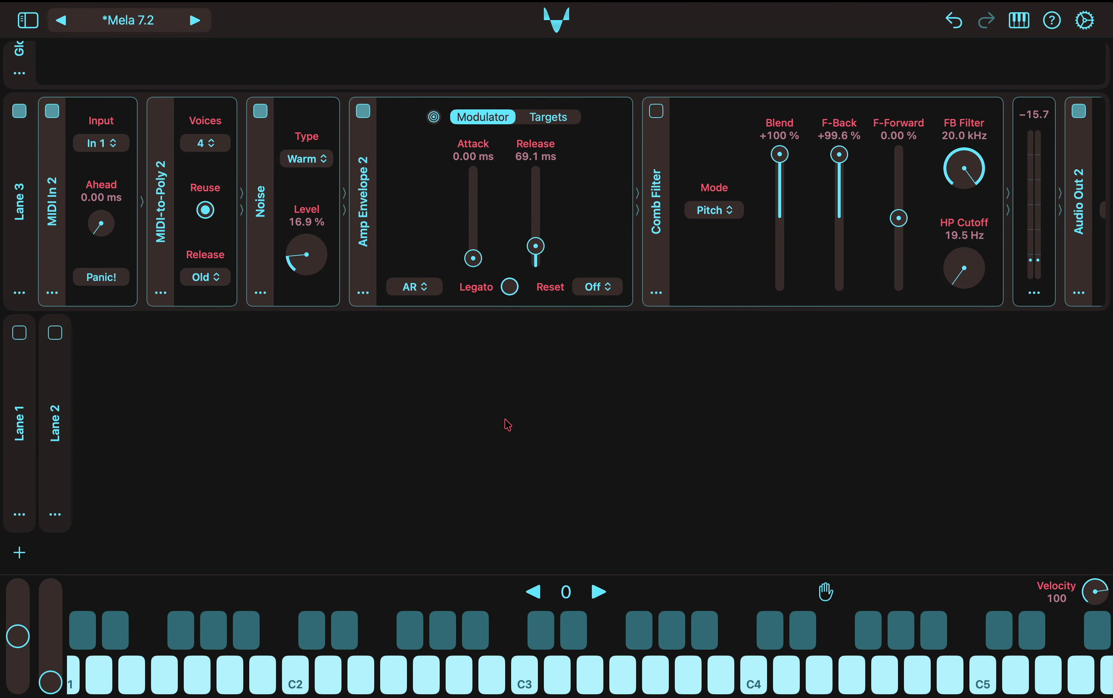
- Audition Lane 3's noise without the Comb Filter by playing G2, E2 and D2 on the on-screen keyboard
click(430, 668)
click(354, 673)
click(328, 673)
- Enable Lane 3's Comb Filter and review its mode options, keeping Pitch
click(655, 115)
click(719, 210)
click(720, 213)
click(703, 215)
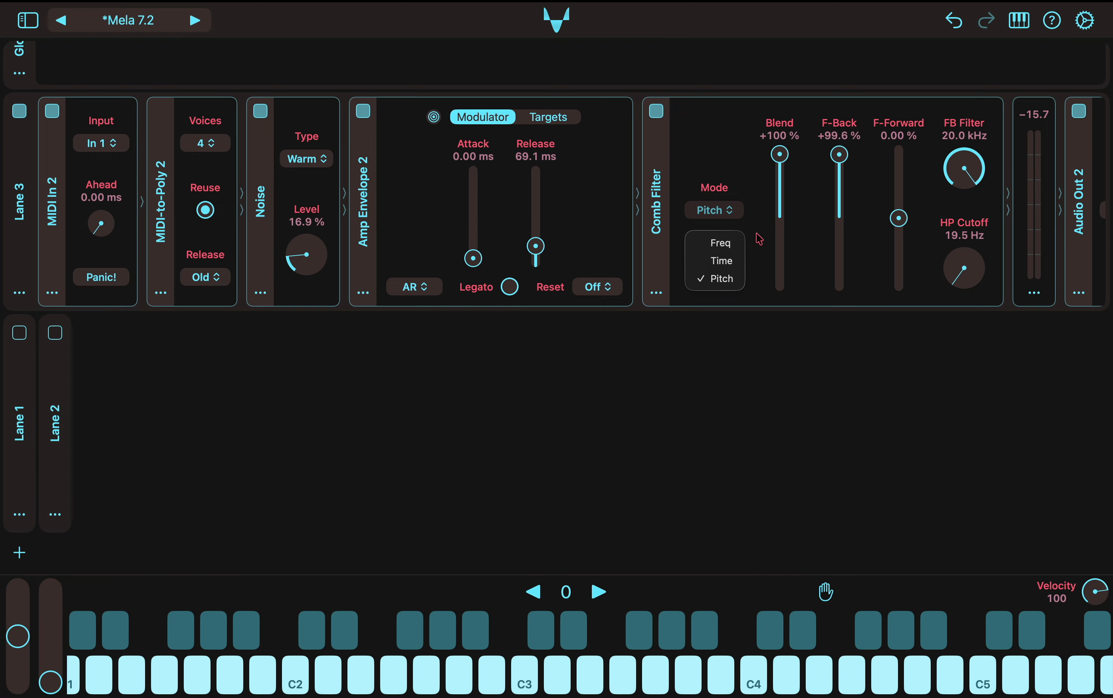
click(756, 288)
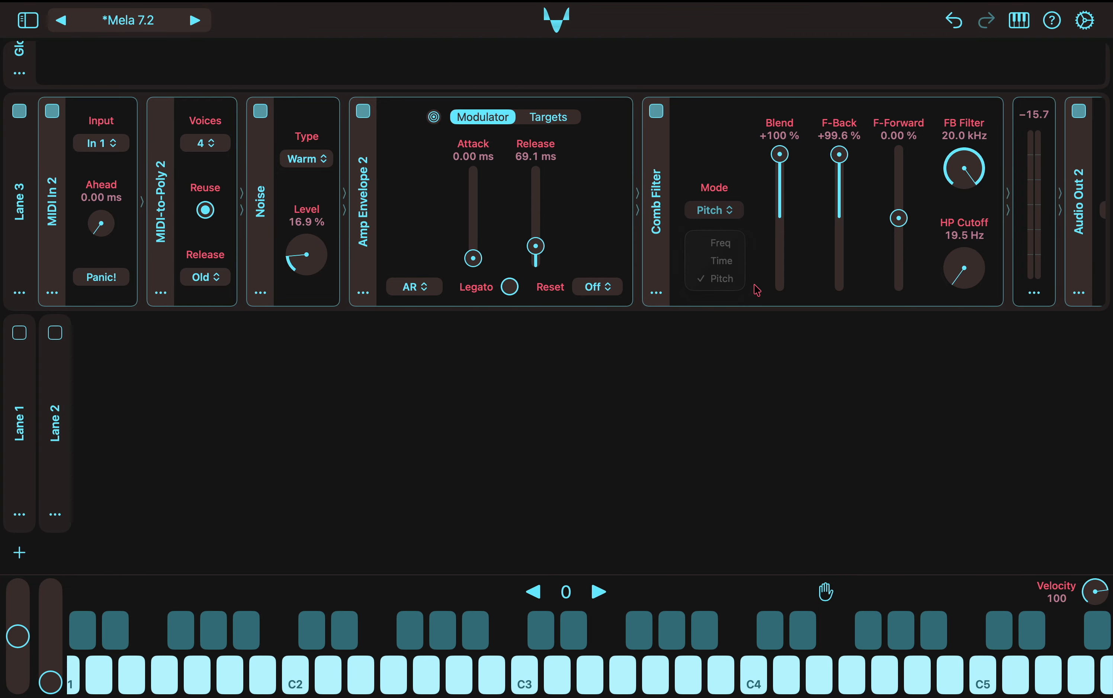
- Audition the noise through the Comb Filter by playing F2, A1 and B1 on the on-screen keyboard
click(402, 676)
click(206, 673)
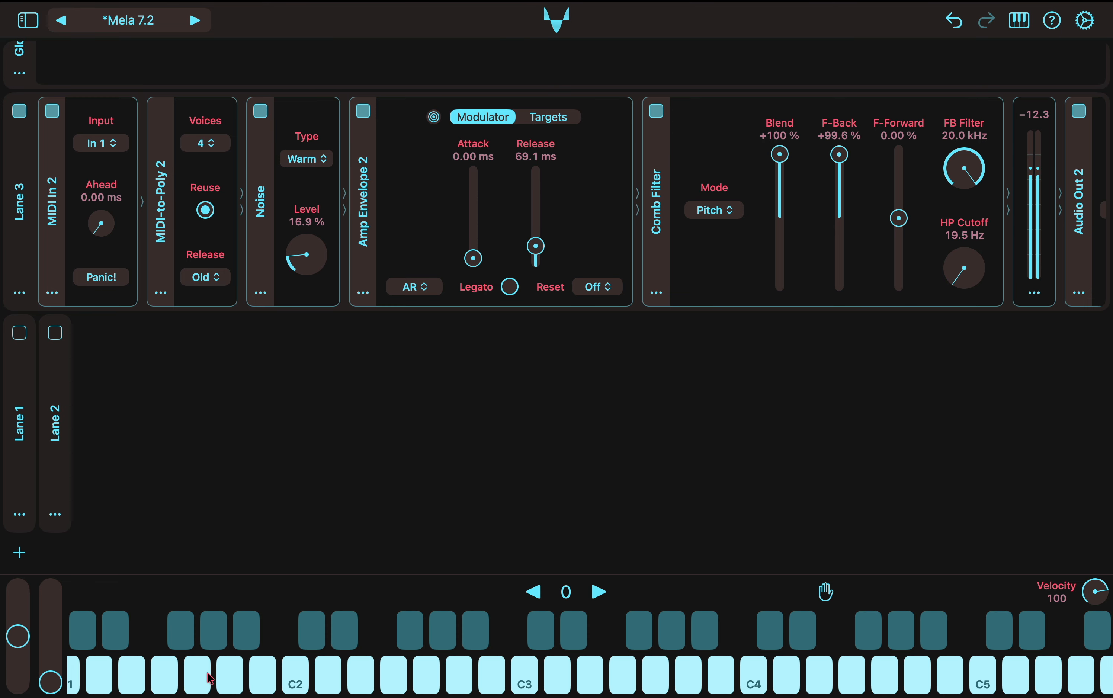
click(272, 685)
- Nest the Comb Filter in a Unison, reveal the Unison's stack, and collapse the nested filter
click(657, 292)
mouse_move(719, 383)
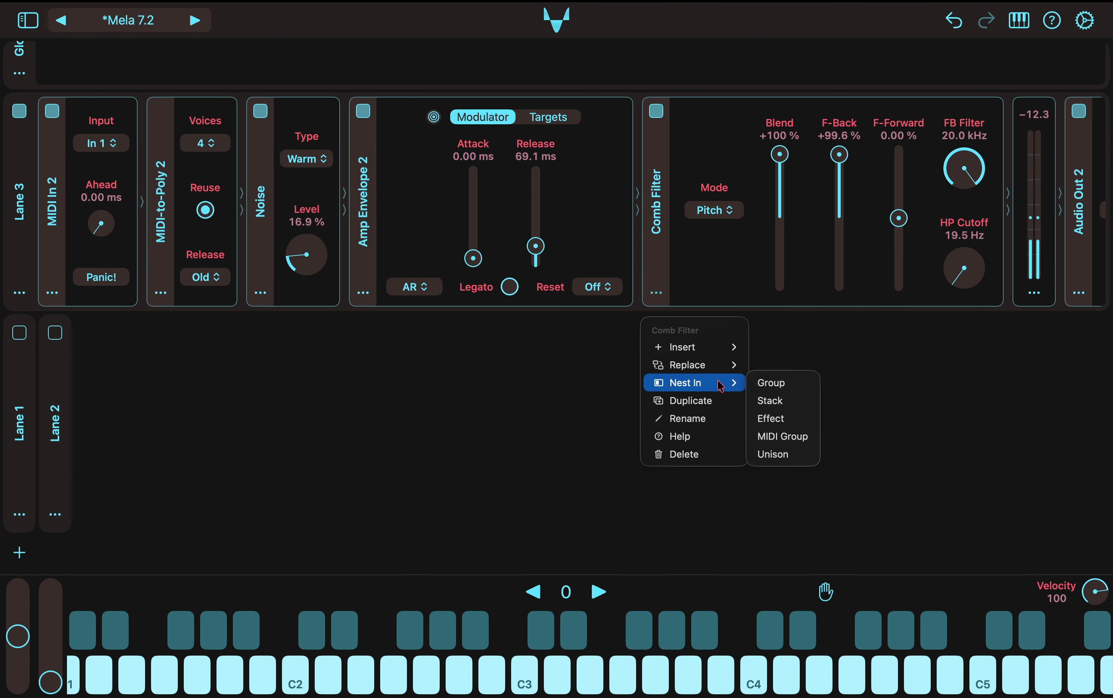
click(798, 460)
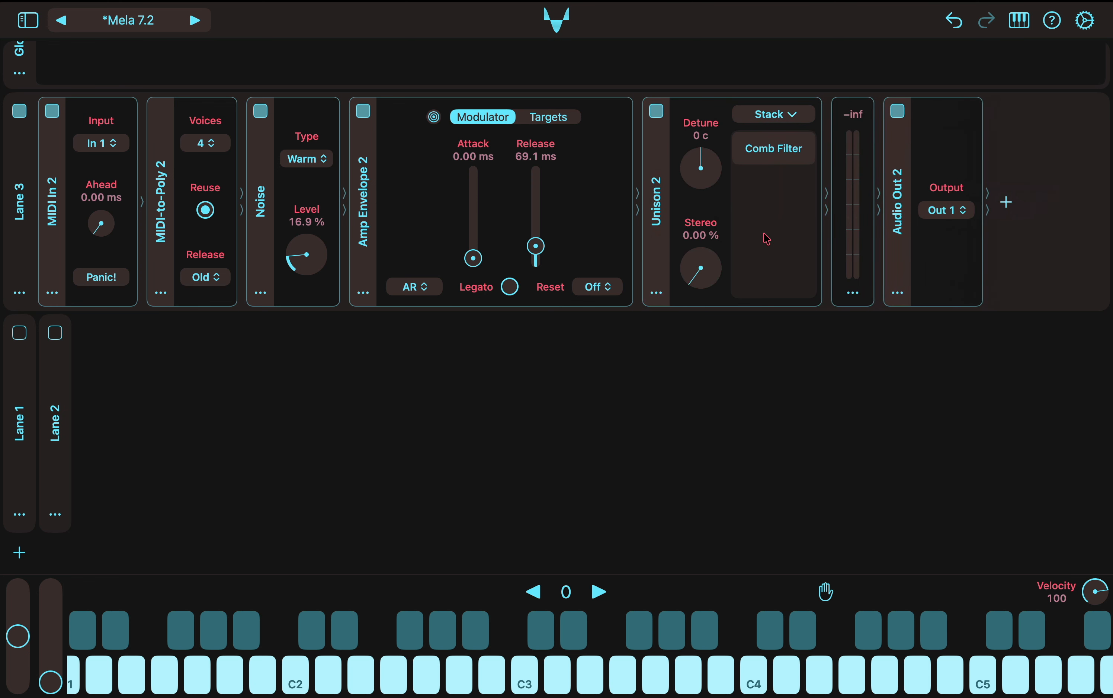
click(791, 113)
click(856, 273)
- Duplicate the Comb Filter inside Unison 2, and set the Unison's detune to +11 c and stereo to 58.2 %
click(854, 292)
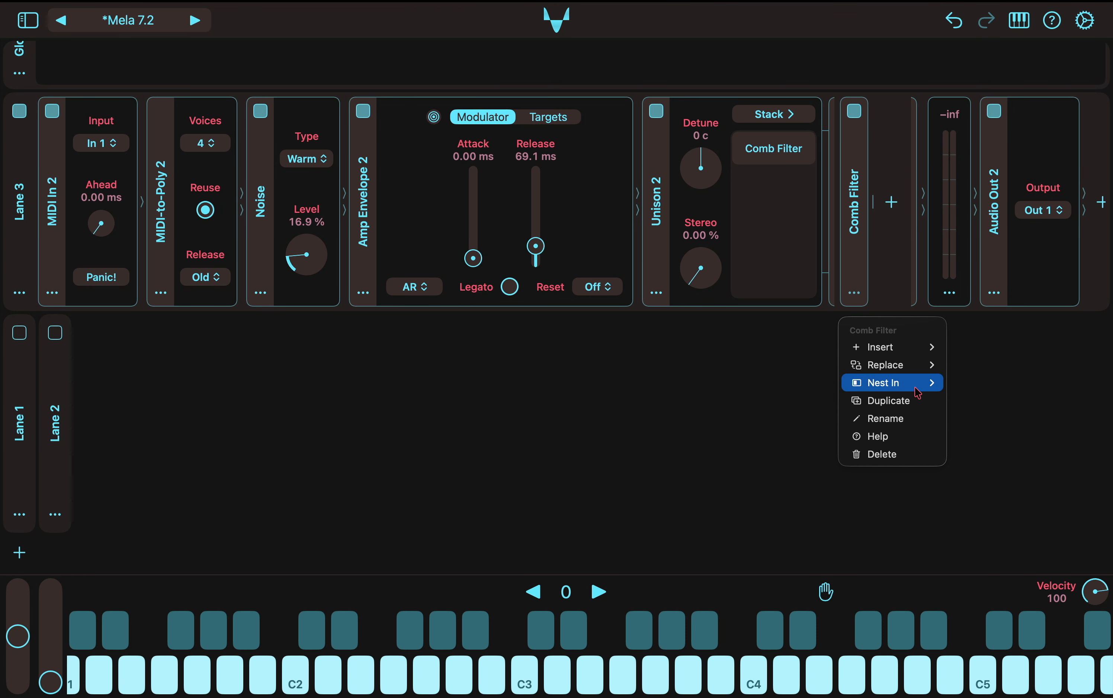
click(915, 400)
drag(713, 178, 711, 167)
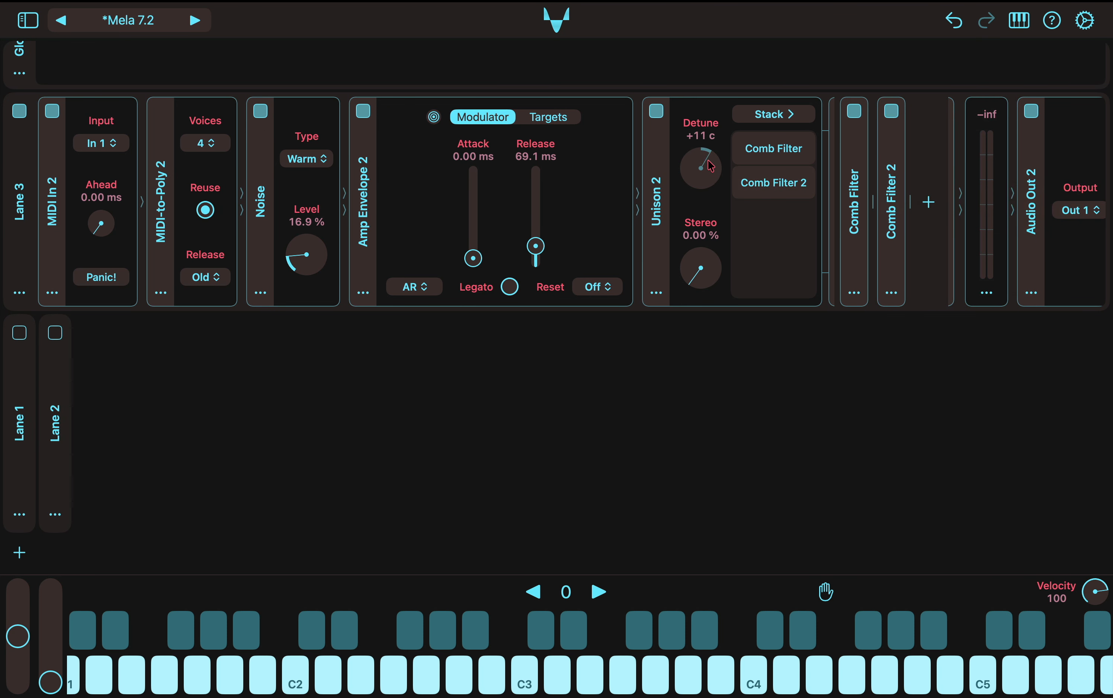
mouse_move(703, 270)
mouse_down()
mouse_move(702, 217)
mouse_move(710, 290)
mouse_up()
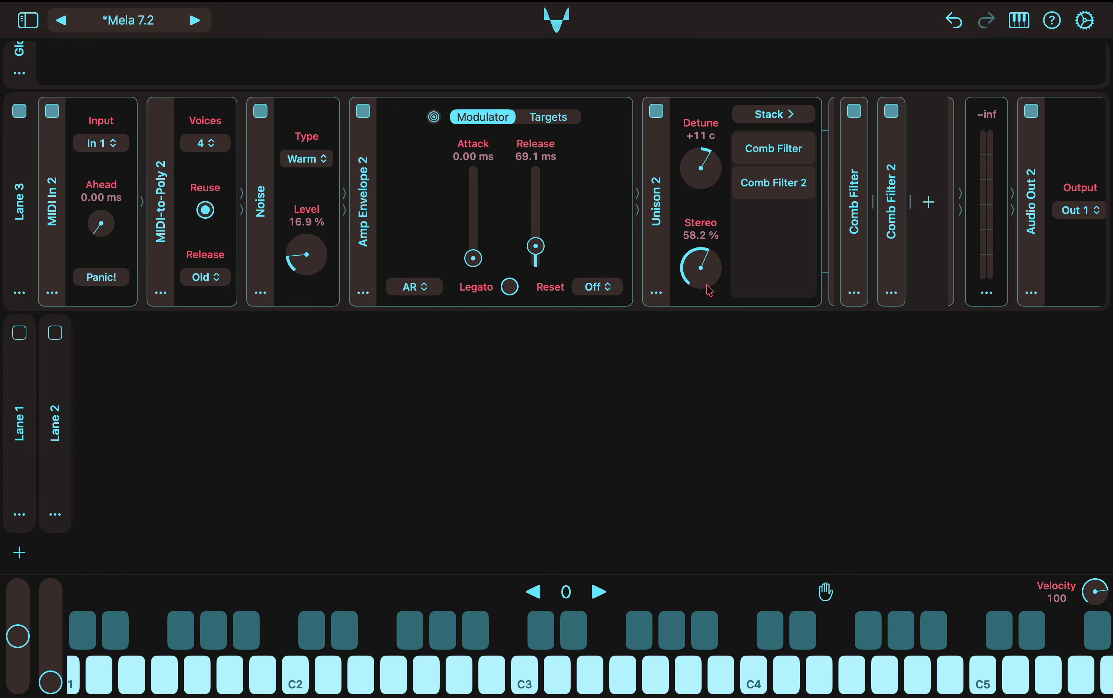
- Expand the first Comb Filter in Unison 2 to inspect its settings, and collapse it again
click(859, 213)
drag(859, 212, 716, 213)
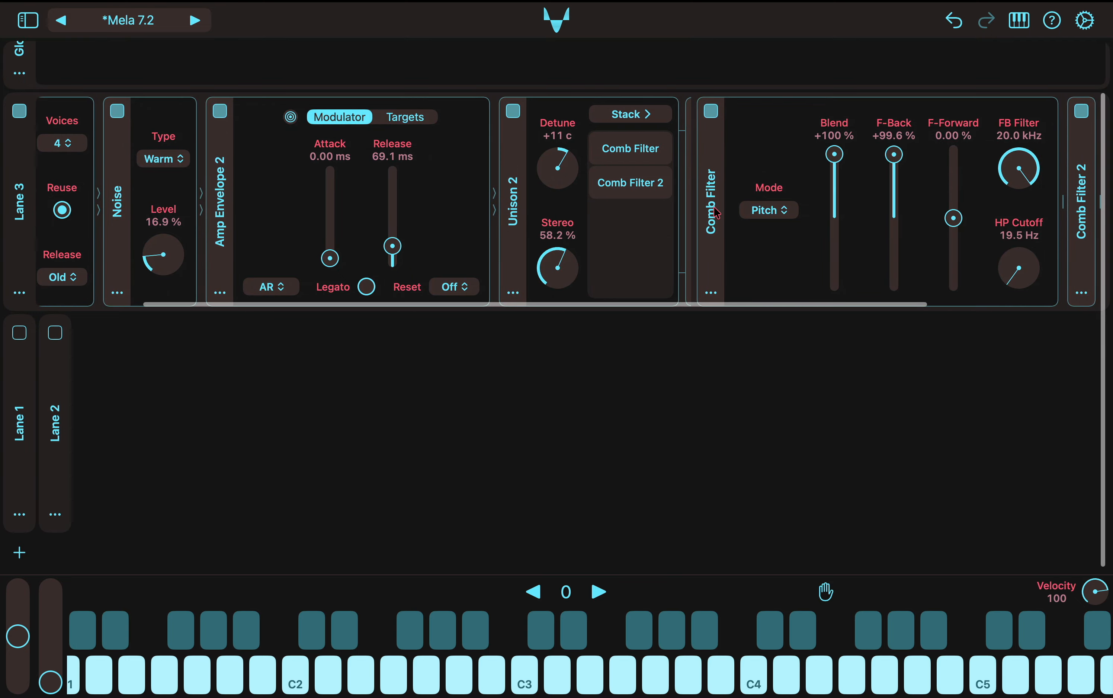
click(716, 213)
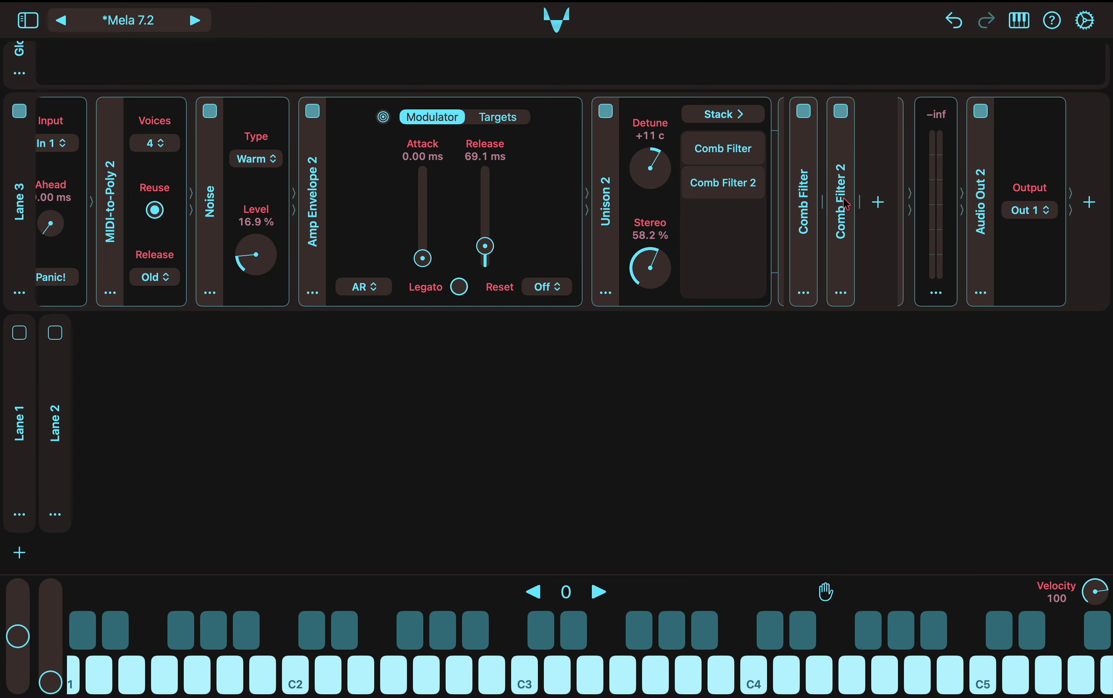
- Set Unison 2's detune to −11 c and audition it with a held chord of E2, G2, B2, B1 and A1, releasing the hold at the end
drag(659, 177, 658, 207)
click(361, 673)
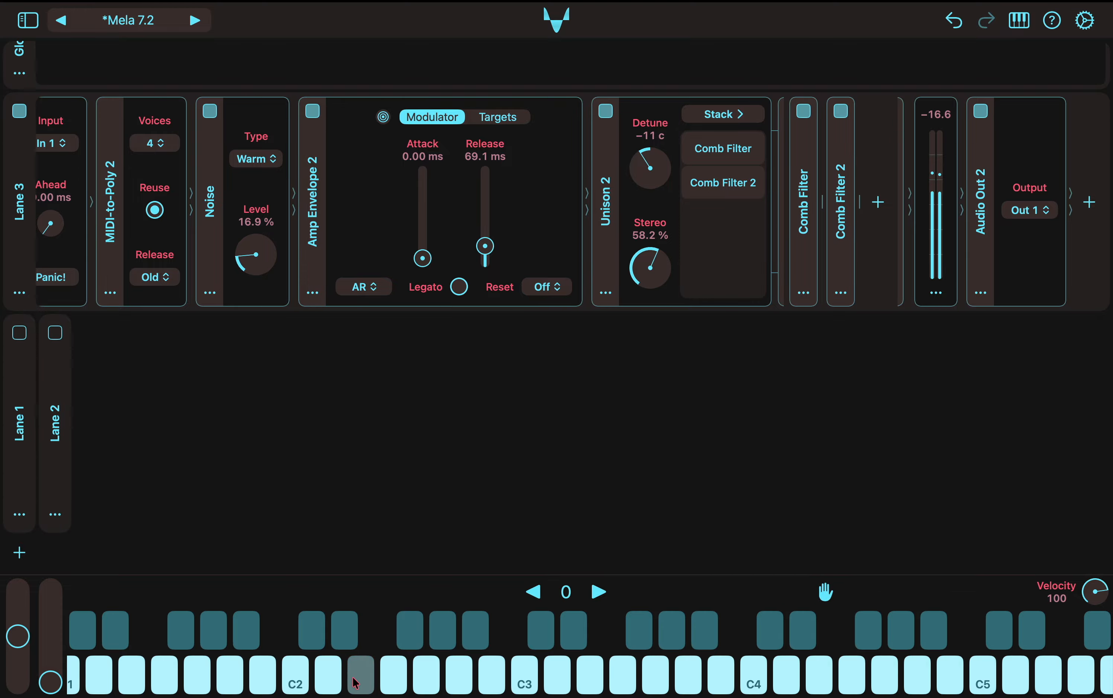
click(426, 673)
click(493, 676)
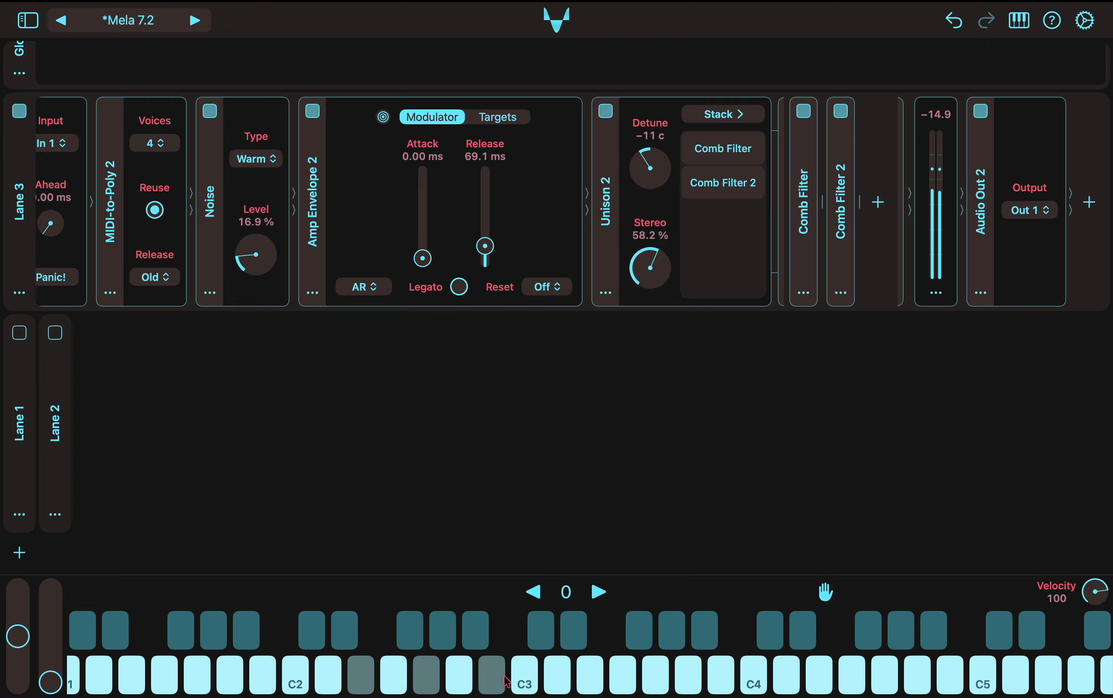
click(256, 676)
click(204, 678)
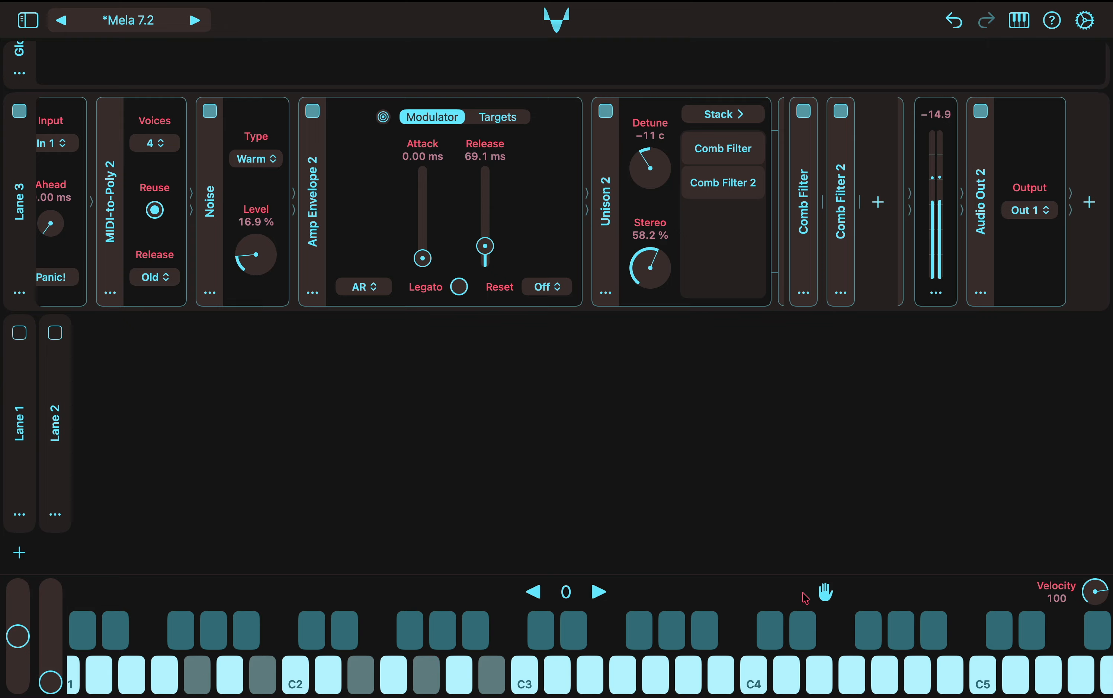
click(826, 592)
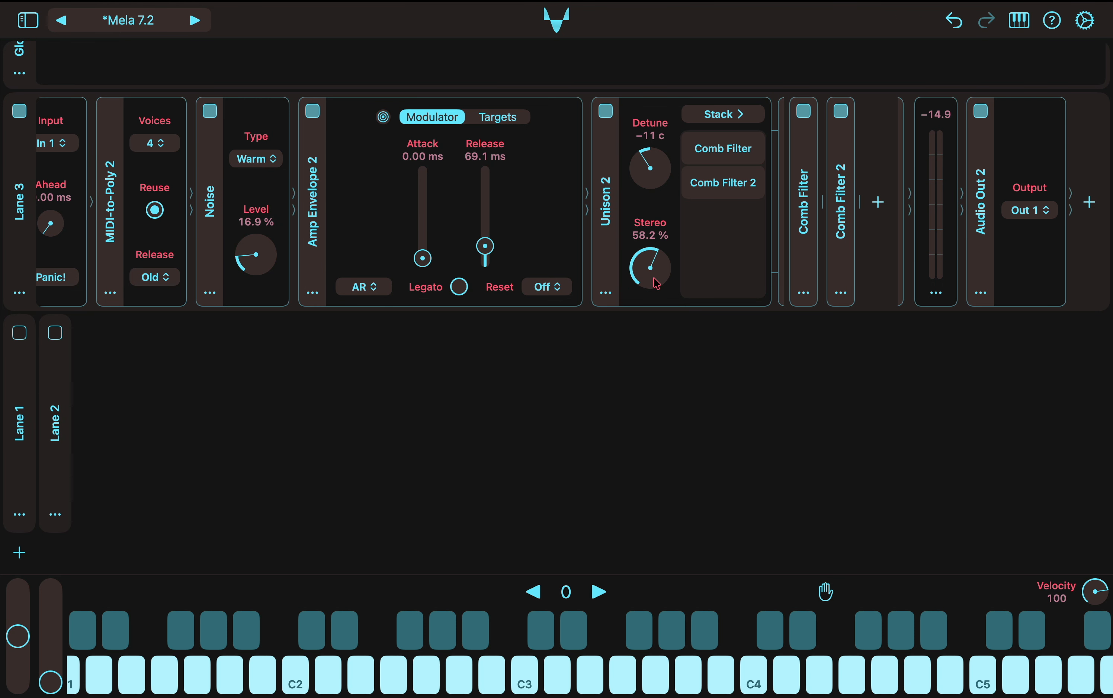
- Reset Unison 2's stereo to 0.00 % and its detune to 0 c
double_click(660, 266)
double_click(658, 174)
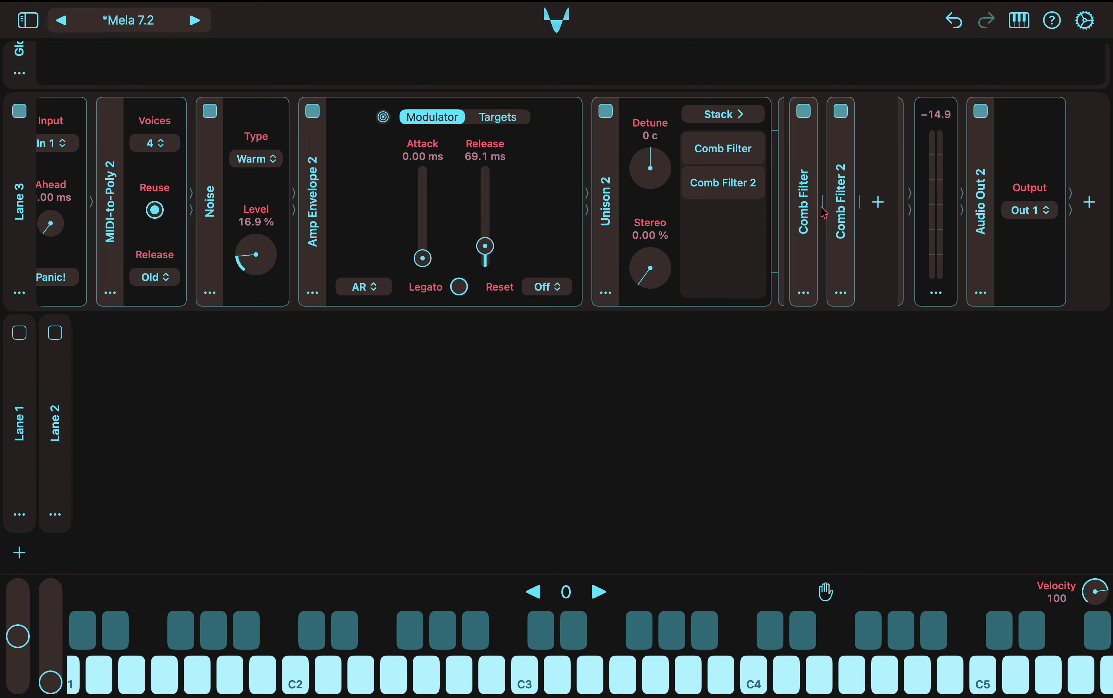
- Open the application's version and copyright information
scroll(824, 212, left, 3)
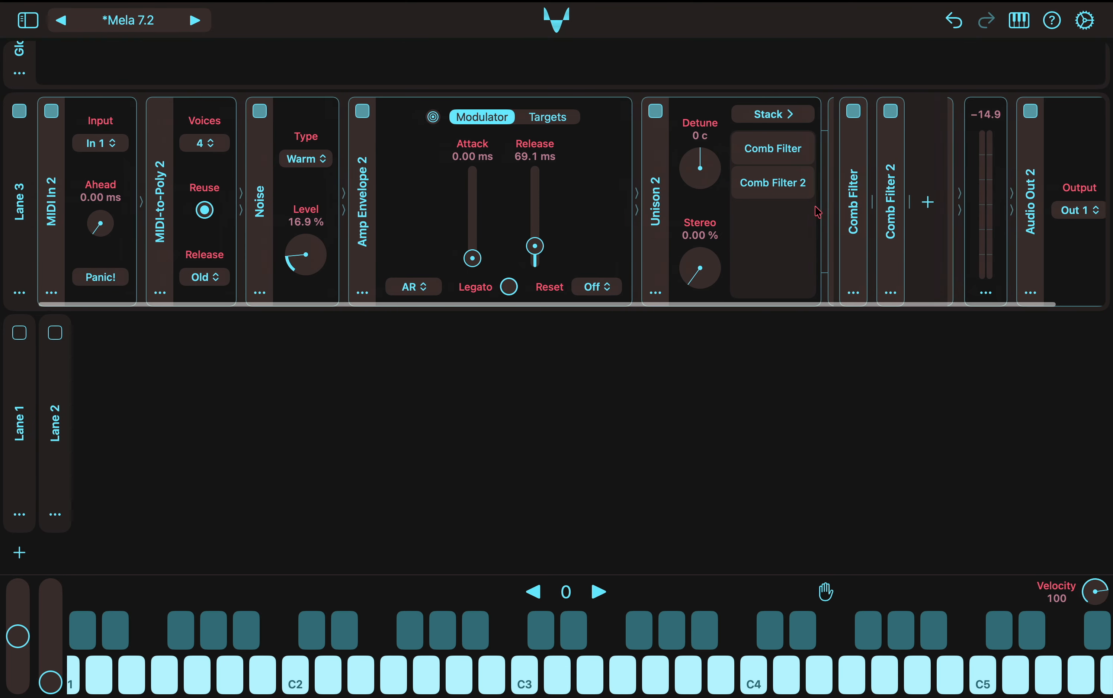
click(565, 34)
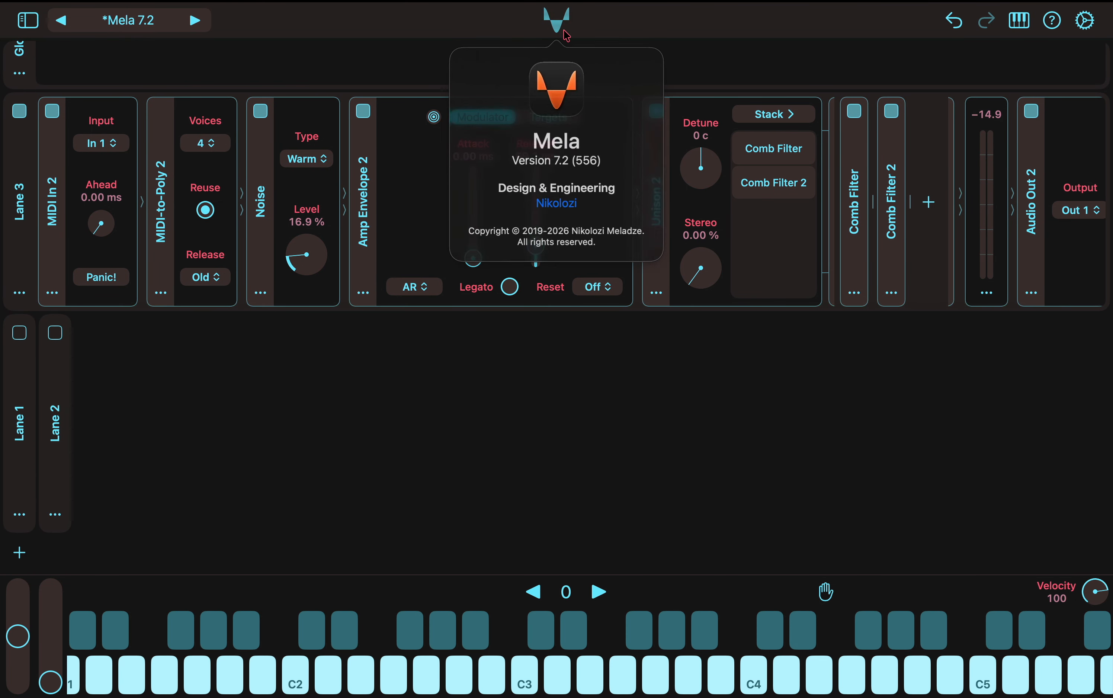